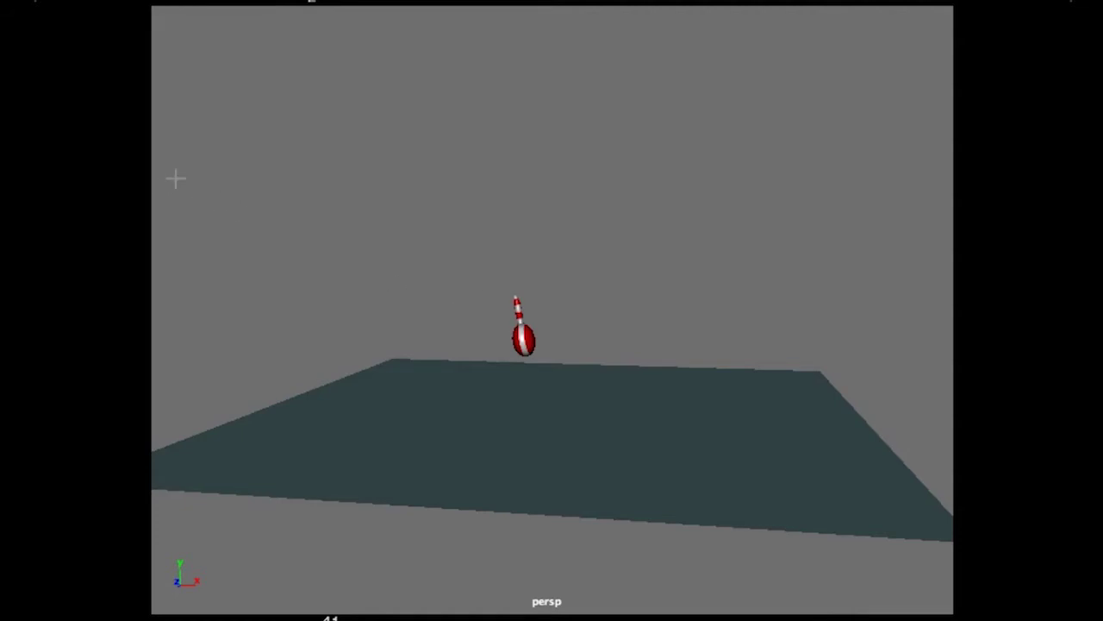
Step: Sketch the ball's decaying bounce path across the frame and outline the surrounding scene area with long strokes
mouse_move(177, 130)
mouse_down()
mouse_move(333, 451)
mouse_move(526, 372)
mouse_move(699, 436)
mouse_move(770, 434)
mouse_up()
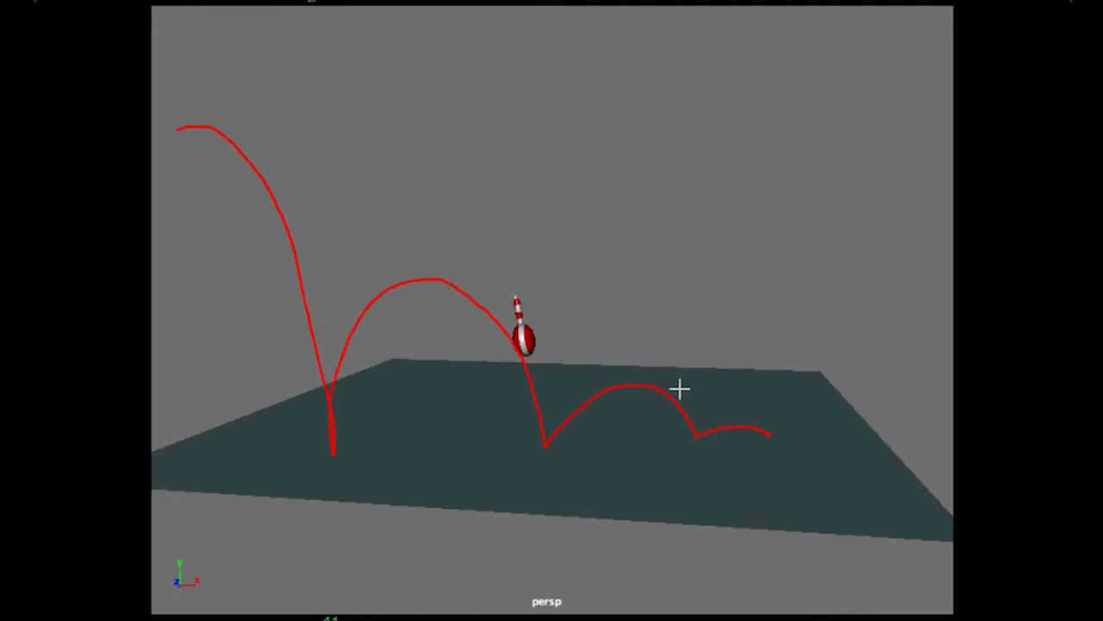
mouse_move(891, 105)
mouse_down()
mouse_move(854, 505)
mouse_move(215, 112)
mouse_up()
mouse_move(973, 589)
mouse_down()
mouse_move(215, 468)
mouse_move(213, 515)
mouse_up()
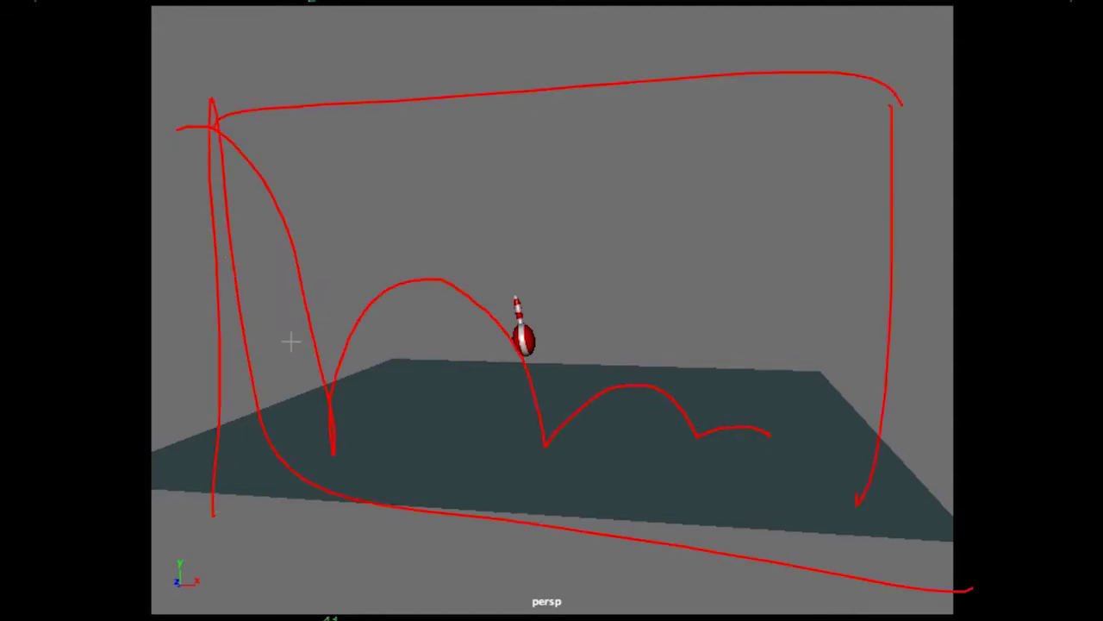
Step: Step between neighbouring frames, go back to frame 25 and sketch the ball's downward path to the floor
key(Left)
mouse_move(507, 275)
mouse_down()
mouse_move(478, 332)
mouse_move(502, 280)
mouse_up()
key(Right)
key(Left)
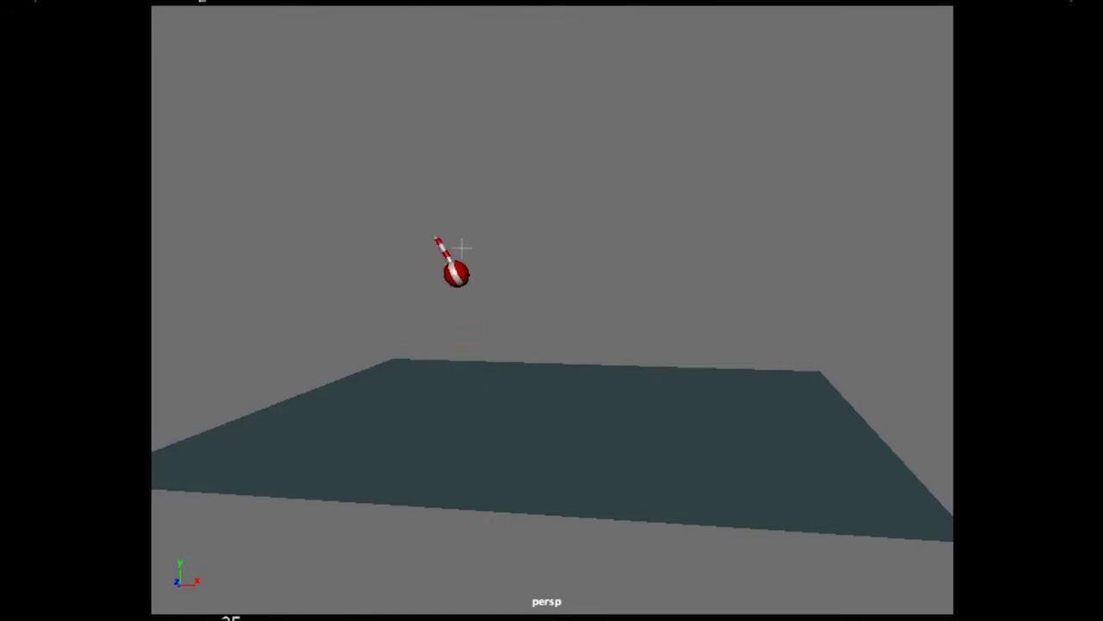
mouse_move(408, 234)
mouse_down()
mouse_move(471, 300)
mouse_move(479, 371)
mouse_up()
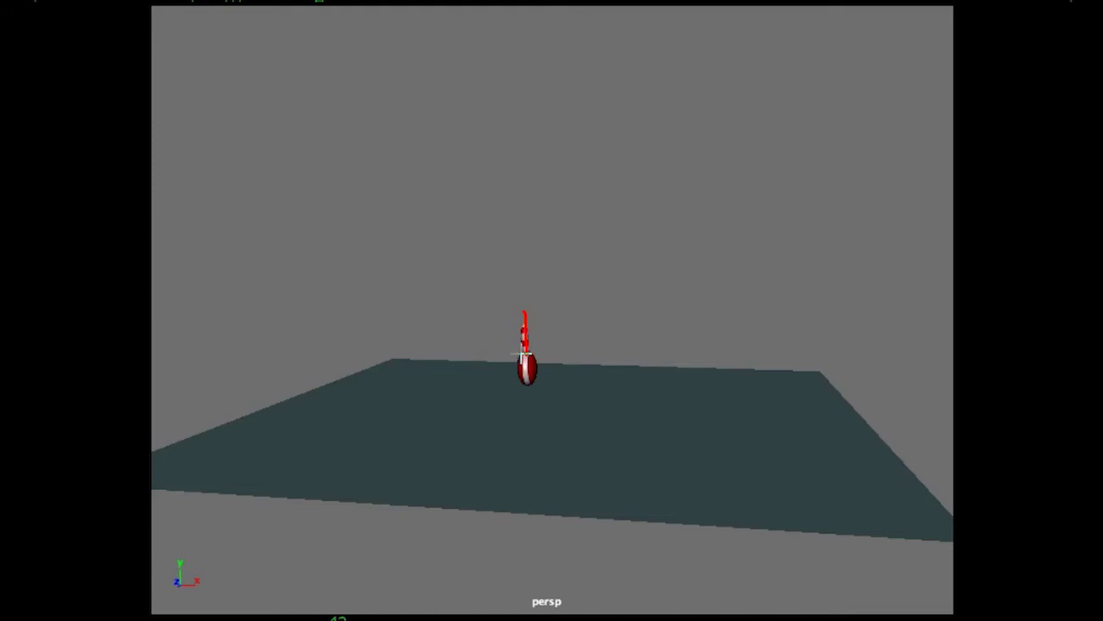
Step: On frame 42, sketch the incoming and outgoing bounce arcs meeting at the ball, with a stroke along its incoming direction
mouse_move(372, 352)
mouse_down()
mouse_move(405, 255)
mouse_move(490, 305)
mouse_move(522, 389)
mouse_move(604, 310)
mouse_up()
drag(524, 371, 479, 276)
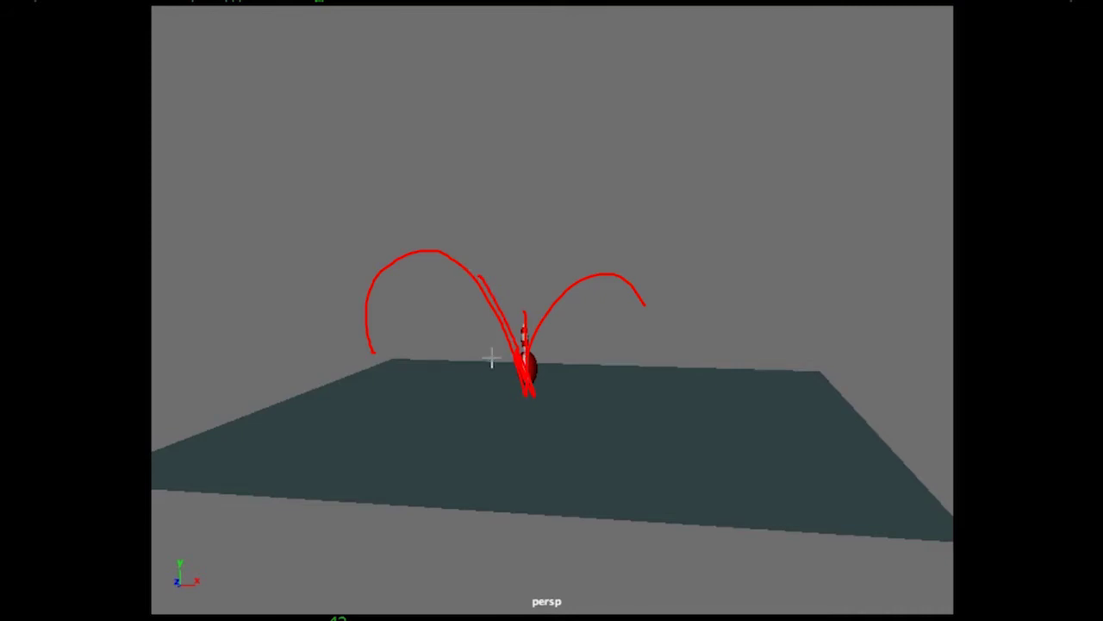
Step: Compare the frames just before frame 42, sketch a second path of shrinking bounces there and resume playback
key(alt+comma)
key(alt+comma)
key(alt+comma)
key(alt+comma)
key(alt+period)
key(alt+period)
key(alt+period)
key(alt+period)
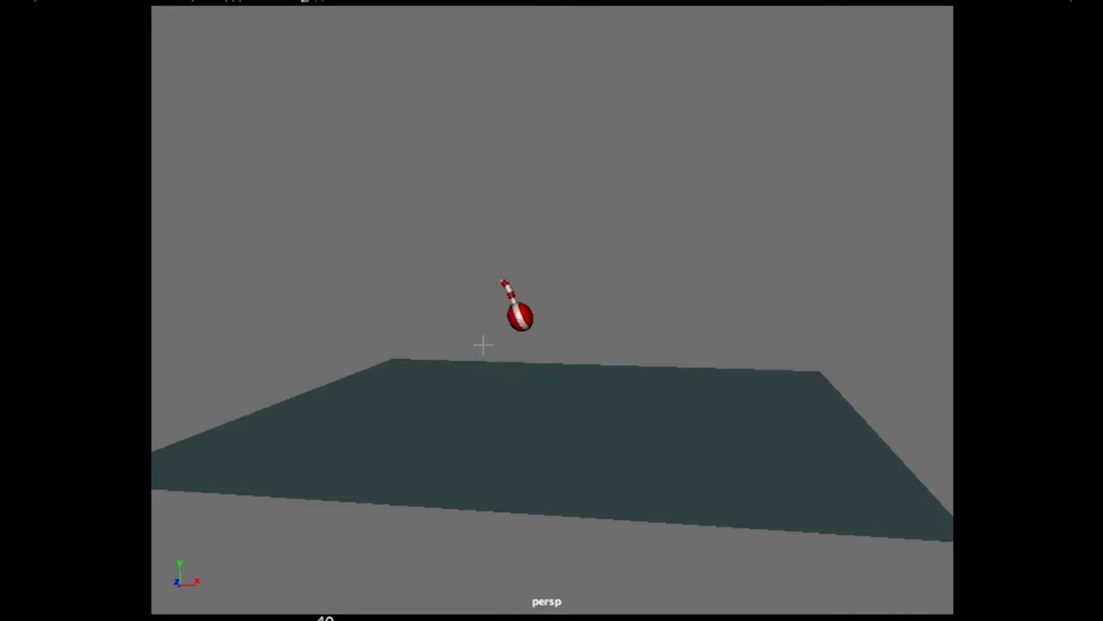
mouse_move(342, 362)
mouse_down()
mouse_move(325, 279)
mouse_move(415, 184)
mouse_move(476, 221)
mouse_move(486, 379)
mouse_move(520, 295)
mouse_move(568, 303)
mouse_move(614, 370)
mouse_move(664, 318)
mouse_move(716, 306)
mouse_move(766, 361)
mouse_move(802, 360)
mouse_up()
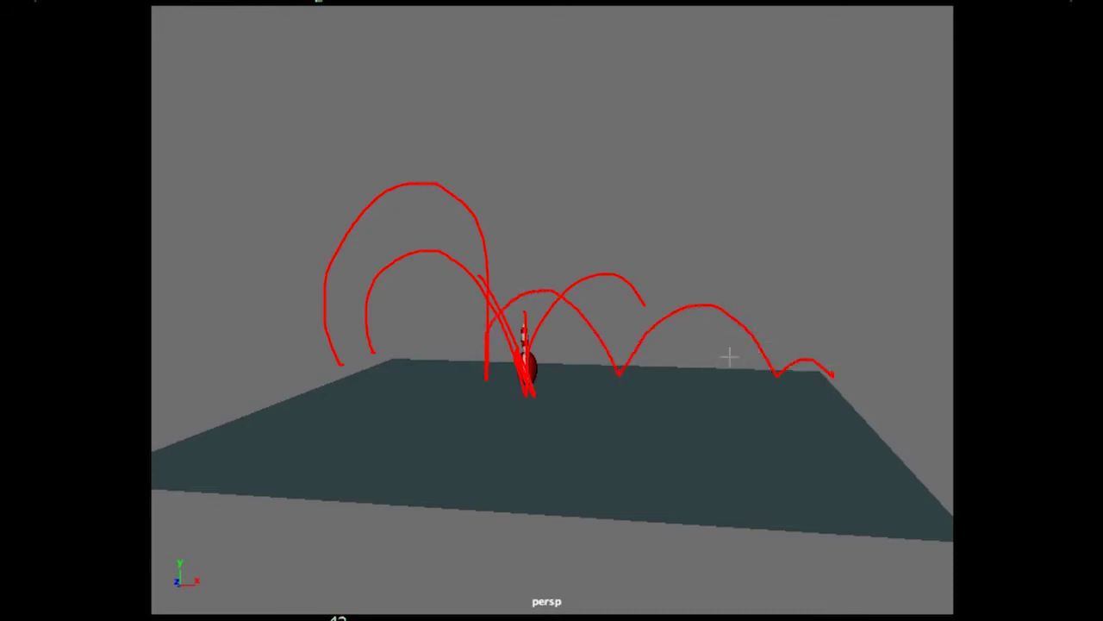
key(alt+v)
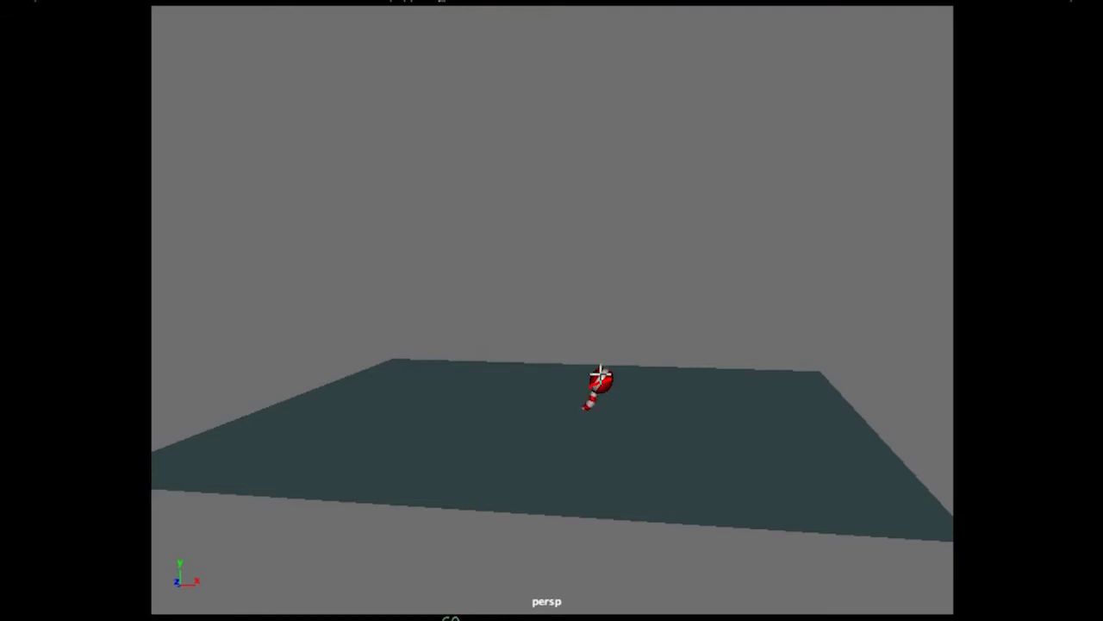
Step: Sketch the two small bounce arcs around the ball on frame 60, adding rotation strokes and the path's continuation
mouse_move(562, 317)
mouse_down()
mouse_move(607, 335)
mouse_move(627, 409)
mouse_move(666, 339)
mouse_move(702, 406)
mouse_move(716, 384)
mouse_up()
drag(564, 299, 629, 332)
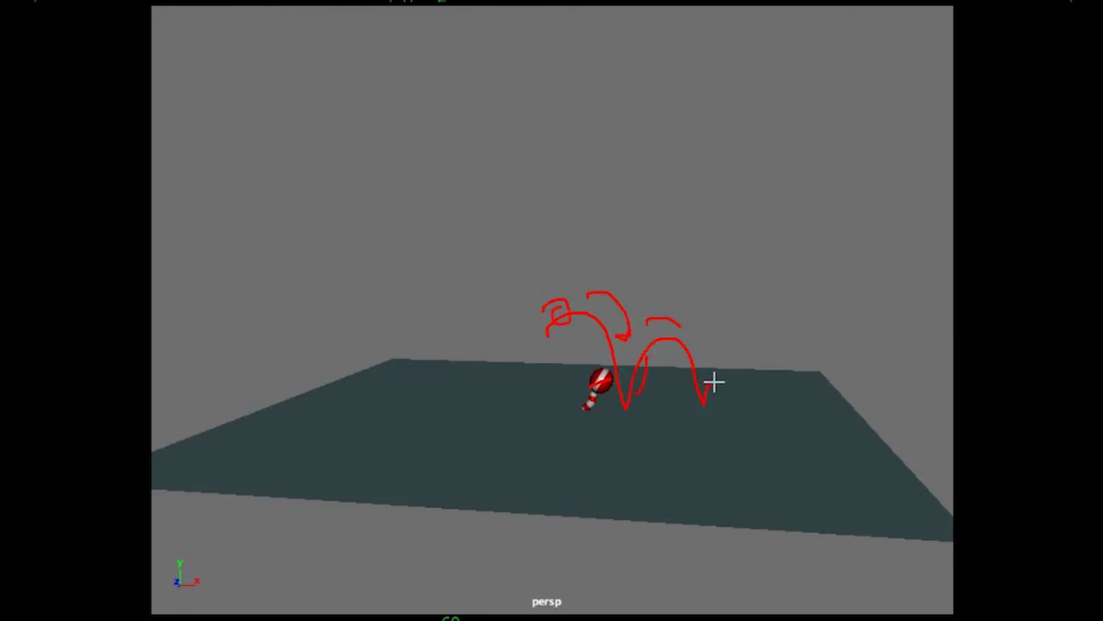
drag(750, 405, 799, 407)
Step: Step back and forth through frames 61 to 68 to examine the ball's rotation and tail drag in the small bounces
key(Right)
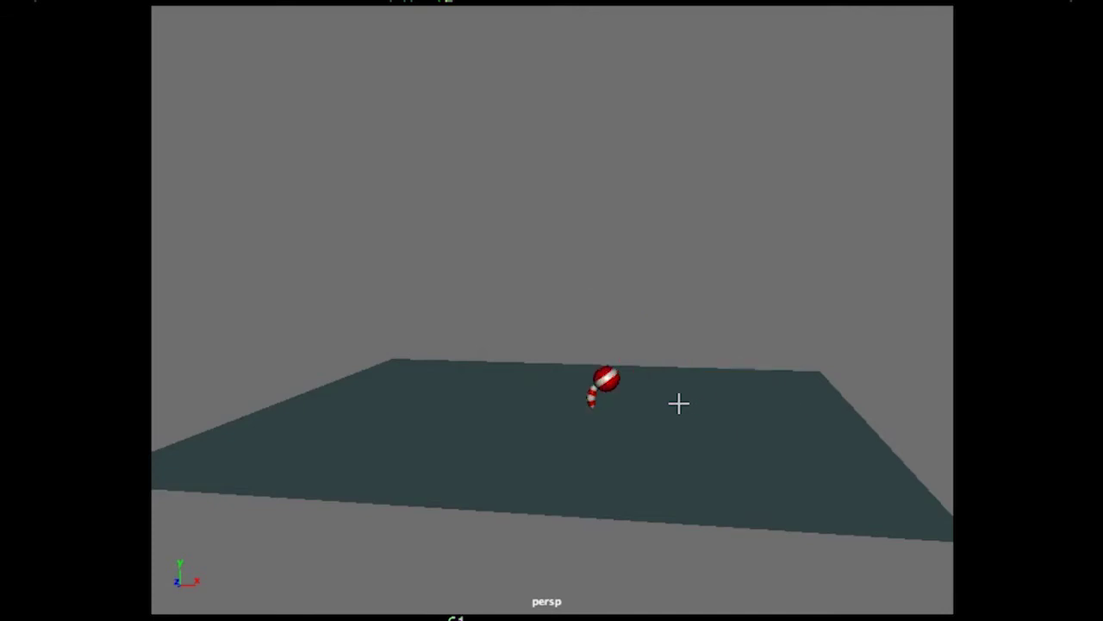
key(Right)
key(Right)
key(Right)
key(Right)
key(Right)
key(Left)
key(Left)
key(Left)
key(Right)
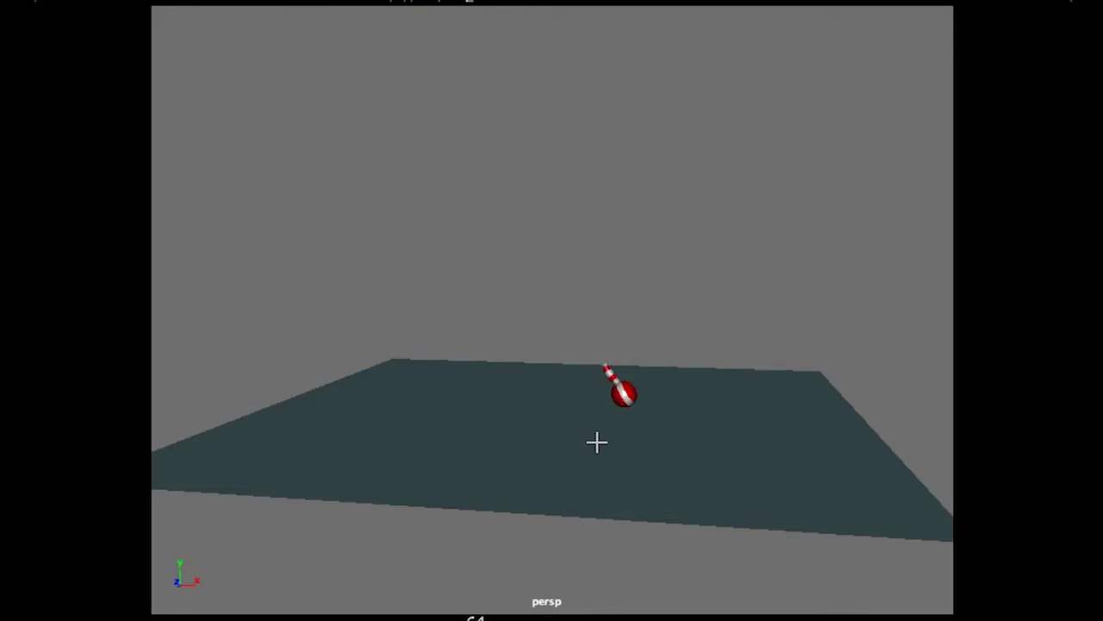
key(Right)
key(Right)
key(Right)
key(Right)
key(Right)
key(Right)
key(Left)
key(Left)
key(Left)
key(Right)
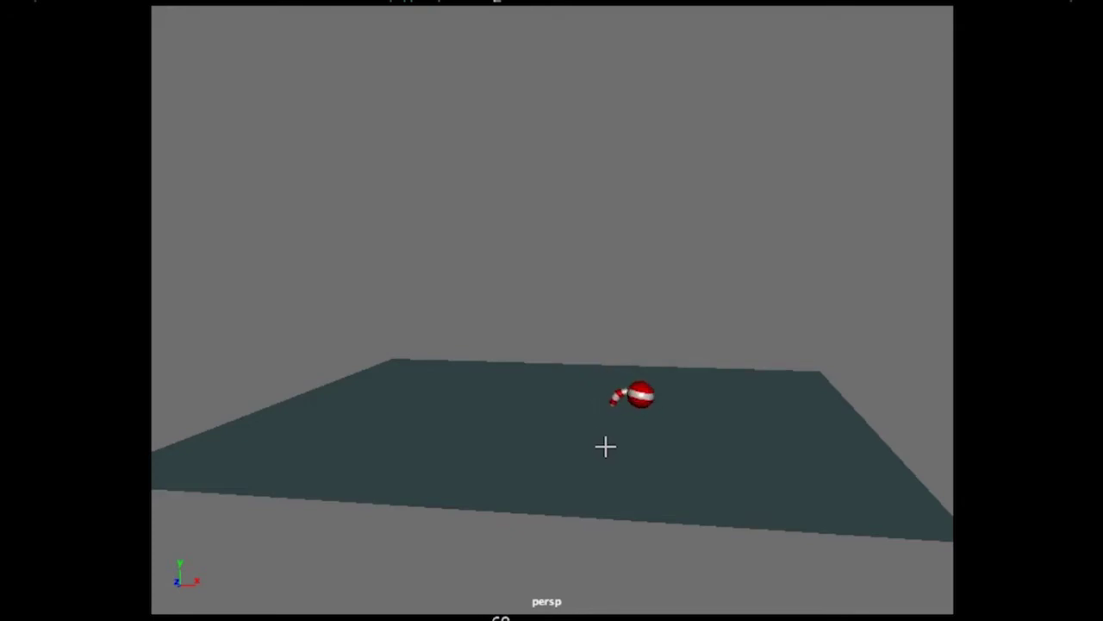
Step: Step and play through the frames after 68, then scrub back to examine how the ball rolls and settles
key(alt+period)
key(alt+period)
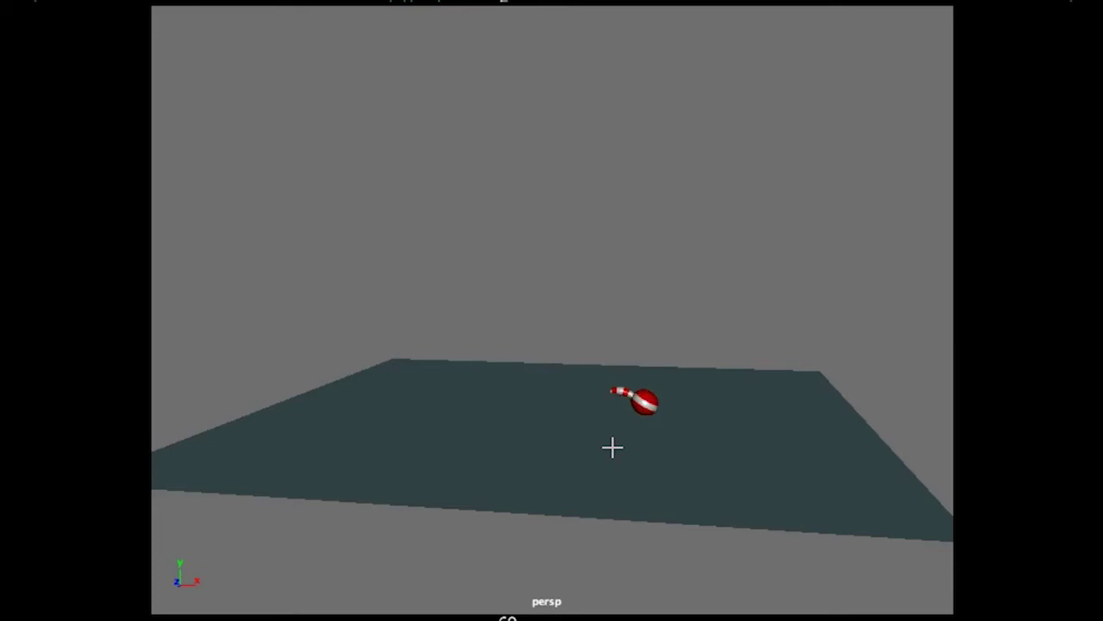
key(alt+period)
key(alt+period)
key(alt+period)
key(alt+period)
key(alt+period)
key(alt+period)
key(alt+period)
key(alt+period)
key(alt+period)
key(alt+period)
key(alt+period)
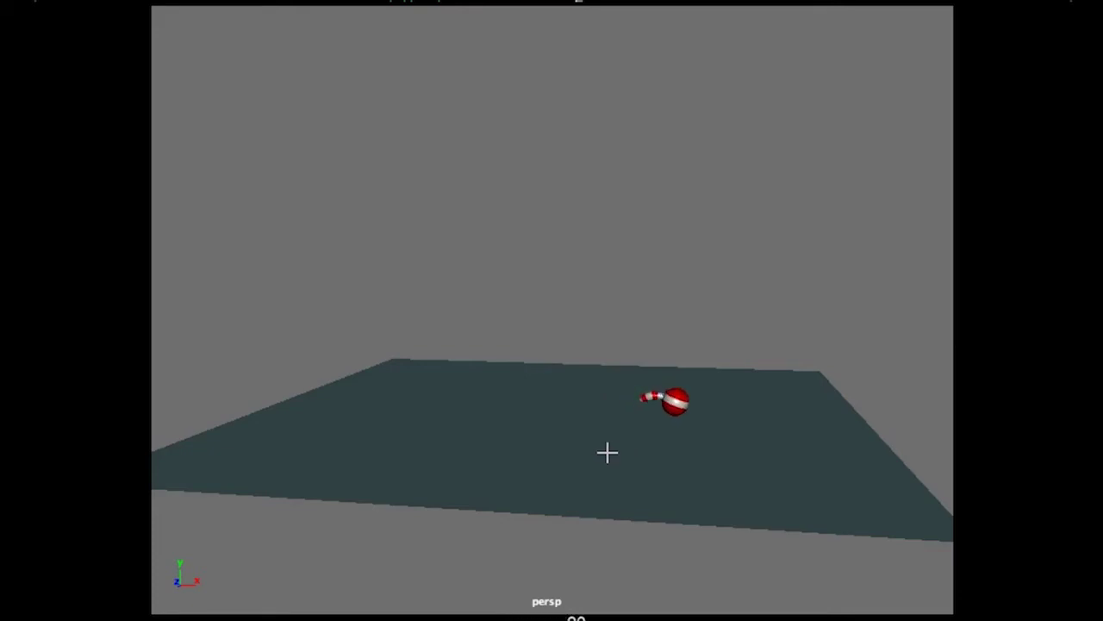
drag(579, 617, 634, 617)
key(alt+v)
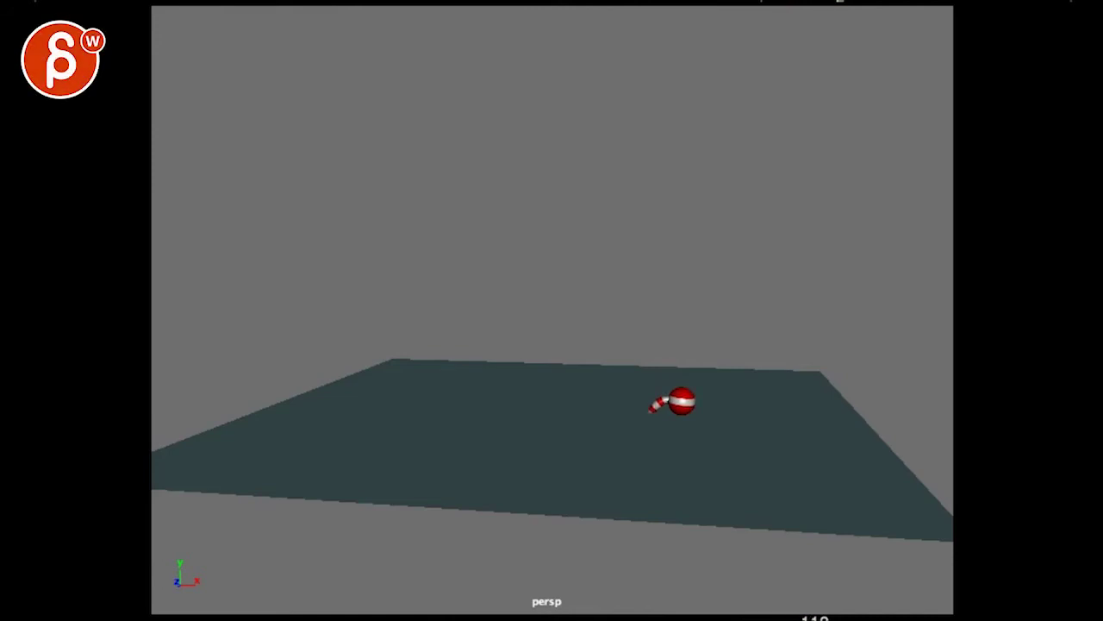
drag(939, 616, 315, 616)
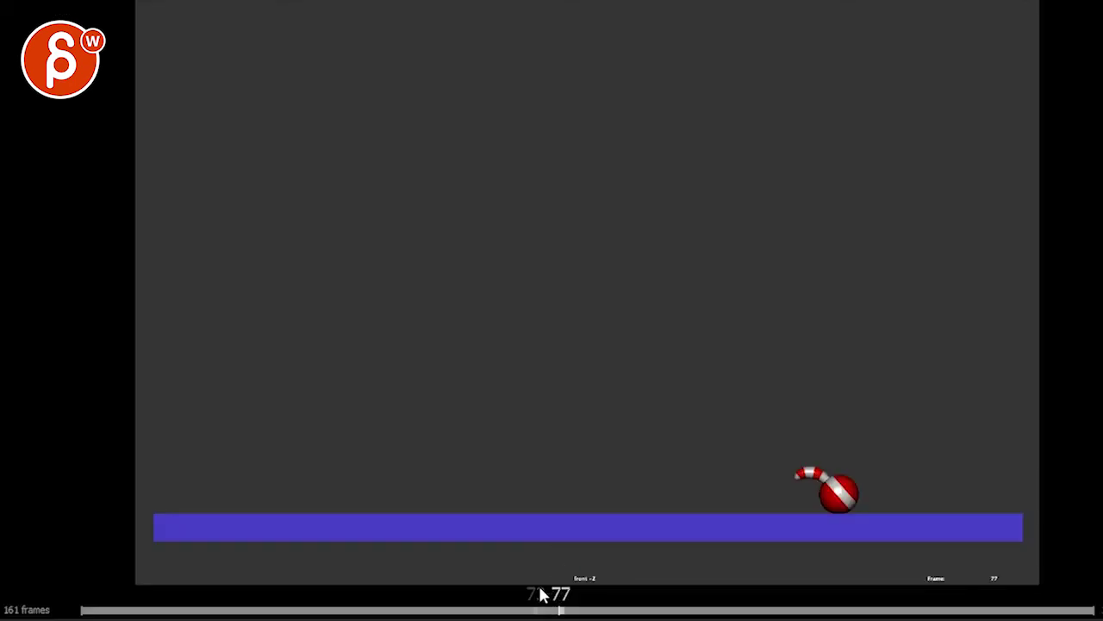
Step: Scrub back and play the front-view clip from near its start to examine the full bounce and roll
drag(540, 595, 258, 614)
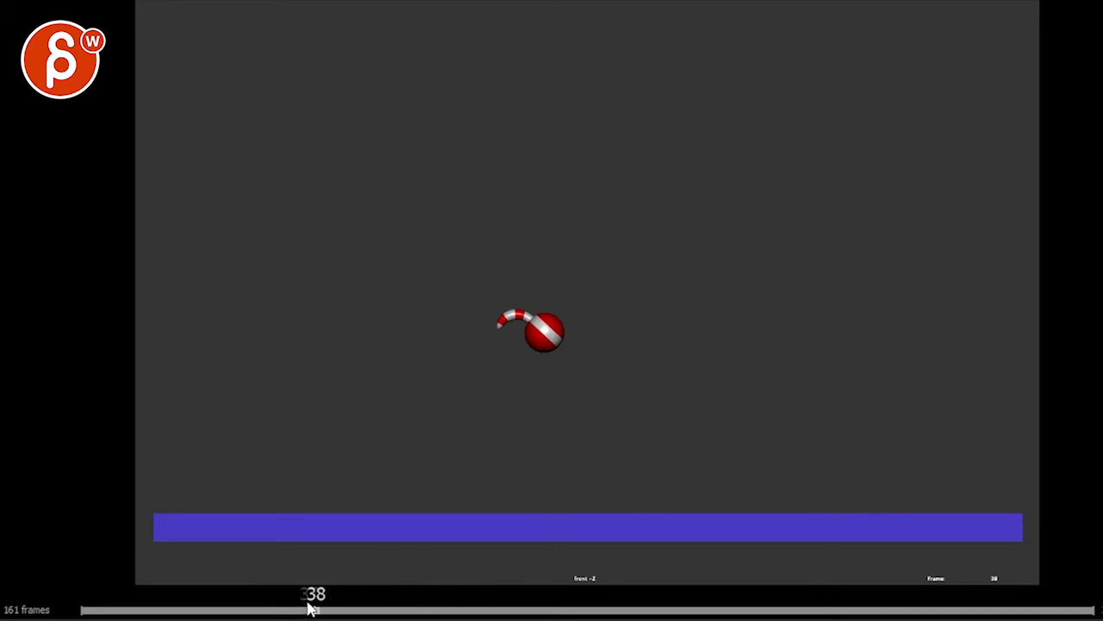
drag(308, 606, 143, 610)
key(space)
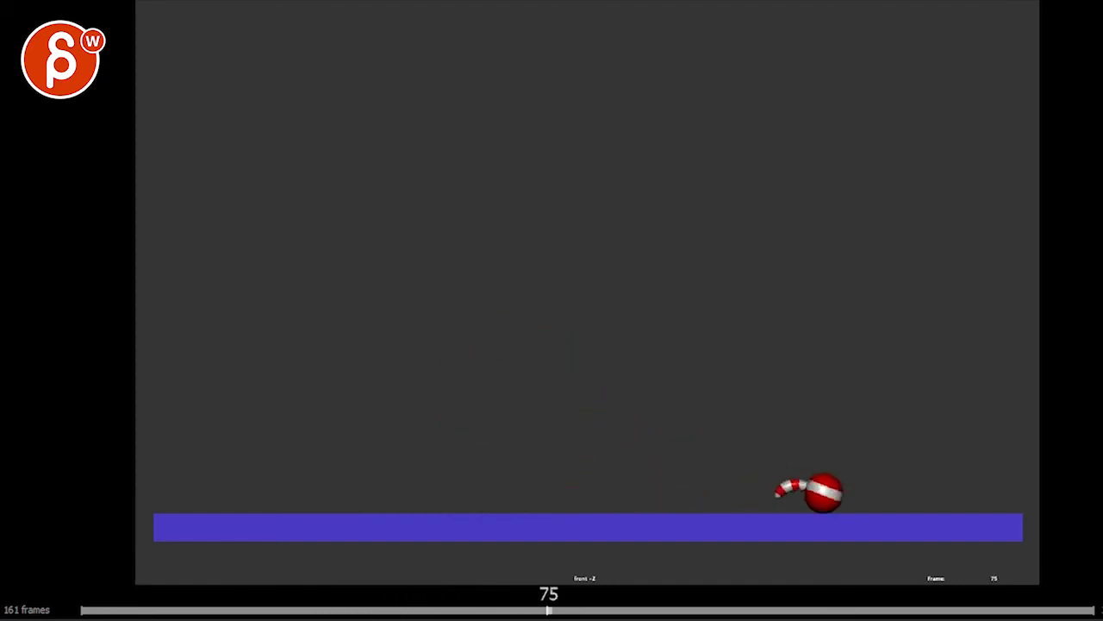
key(space)
Step: On frame 51, sketch the decaying bounce path and, above it, a graph with one smooth and one kinked slow-down curve
drag(613, 610, 396, 609)
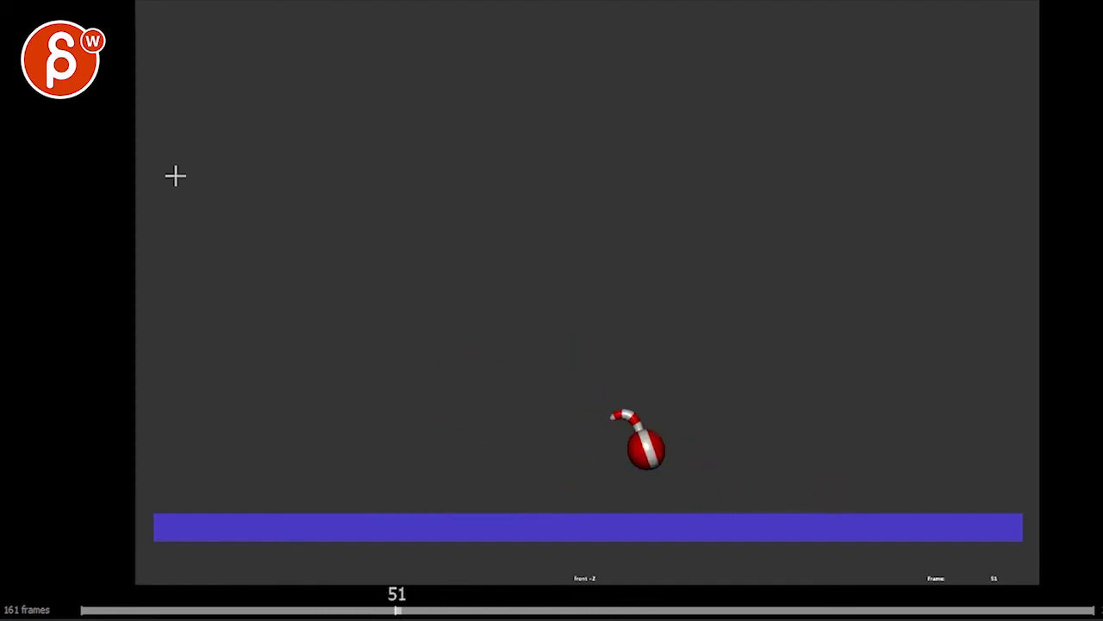
mouse_move(144, 101)
mouse_down()
mouse_move(185, 115)
mouse_move(248, 432)
mouse_move(343, 315)
mouse_move(431, 414)
mouse_move(503, 390)
mouse_up()
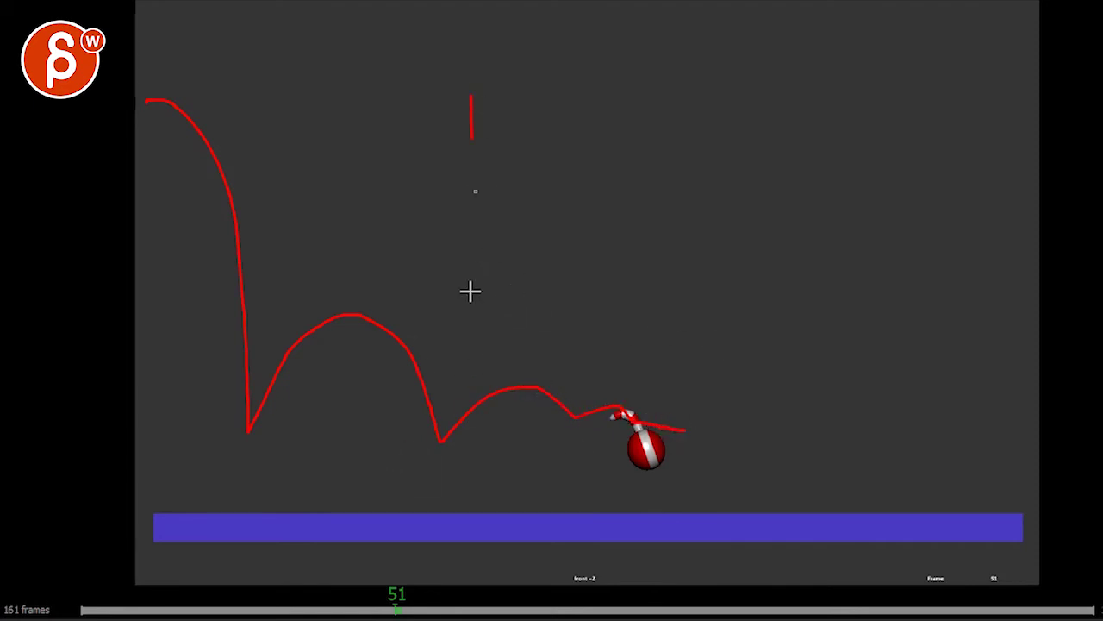
drag(470, 291, 446, 341)
drag(345, 278, 777, 293)
drag(506, 105, 634, 238)
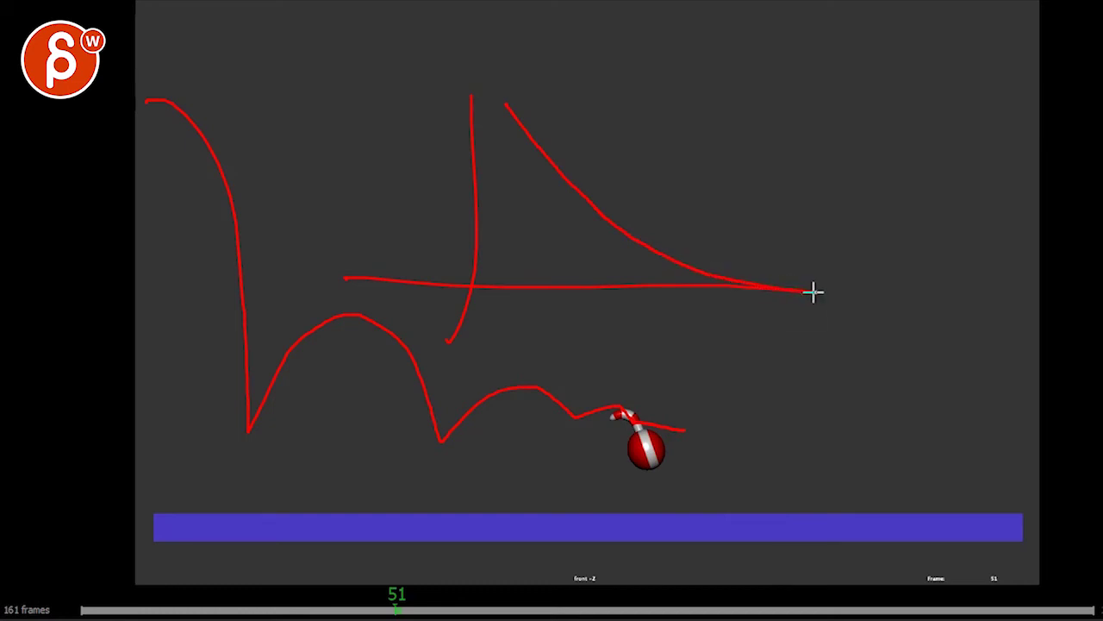
drag(704, 296, 917, 310)
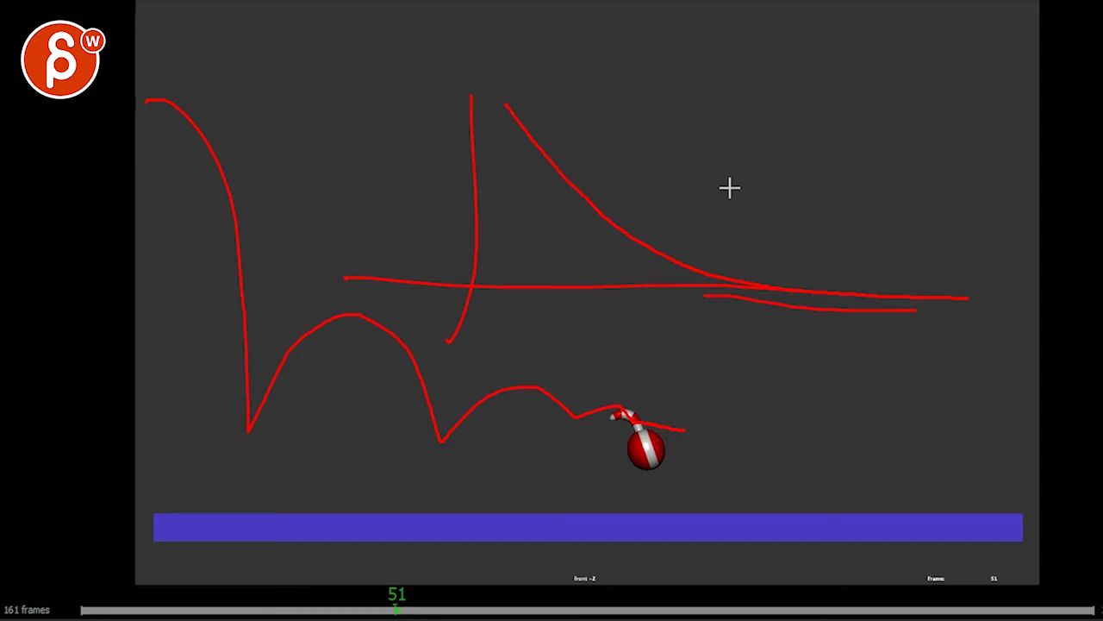
mouse_move(593, 63)
mouse_down()
mouse_move(652, 129)
mouse_move(723, 170)
mouse_up()
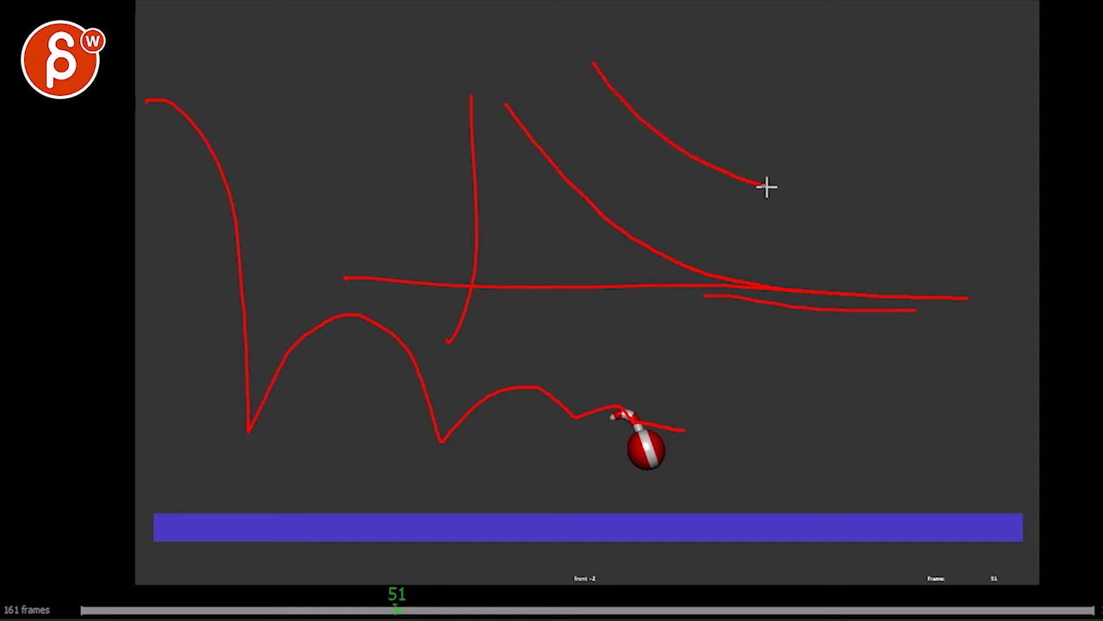
mouse_move(829, 223)
mouse_down()
mouse_move(878, 251)
mouse_move(972, 272)
mouse_up()
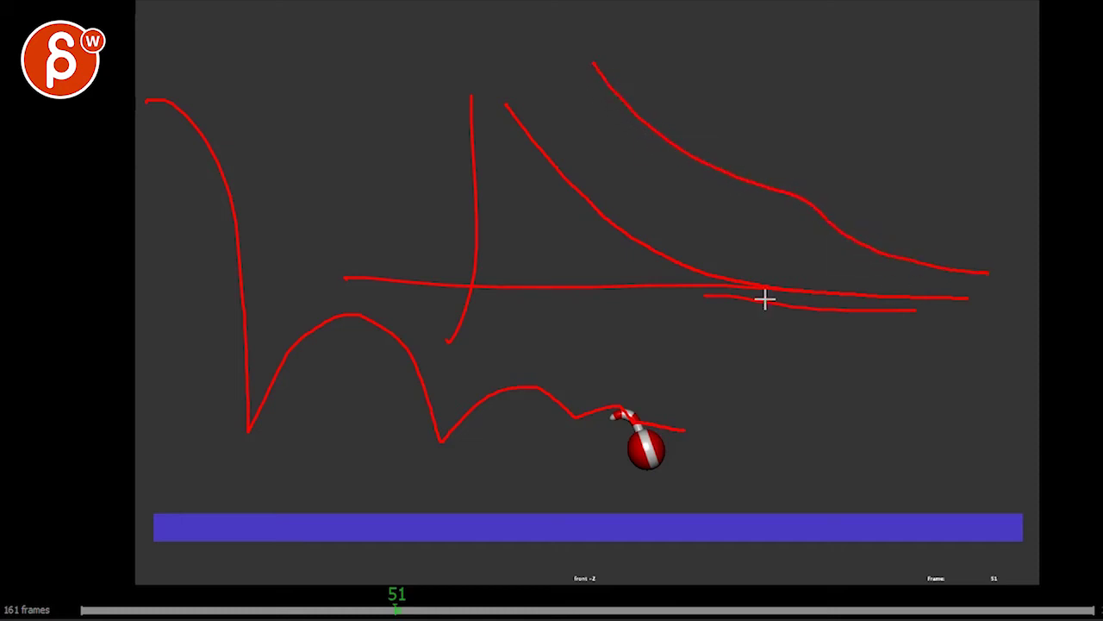
Step: Play on from frame 52 and step back and forth around frame 68 to examine the change from bouncing to rolling
key(Right)
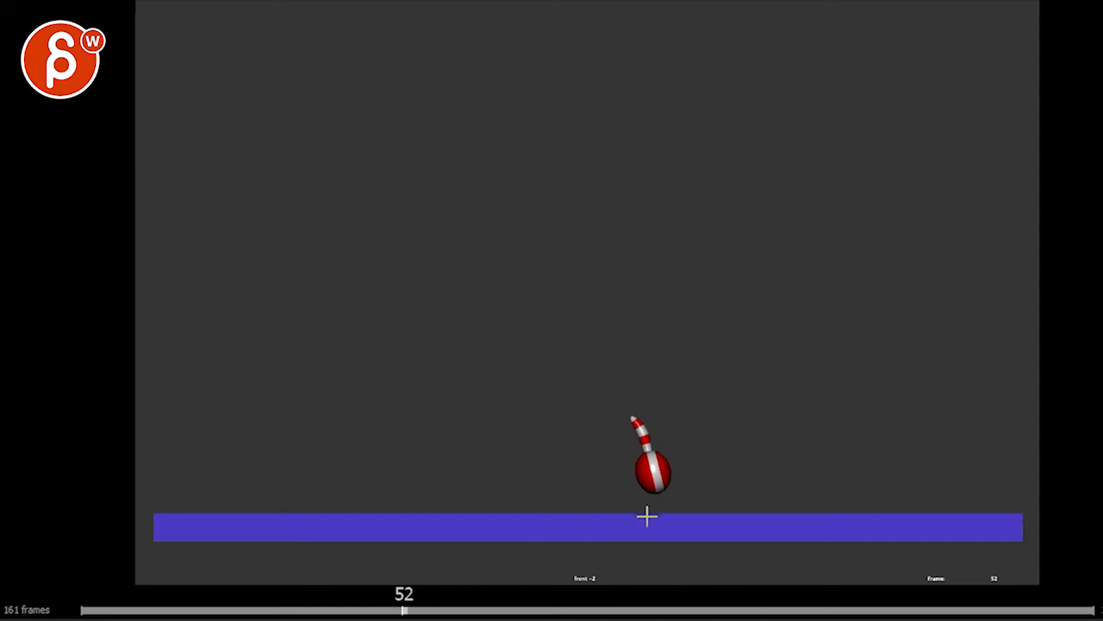
key(space)
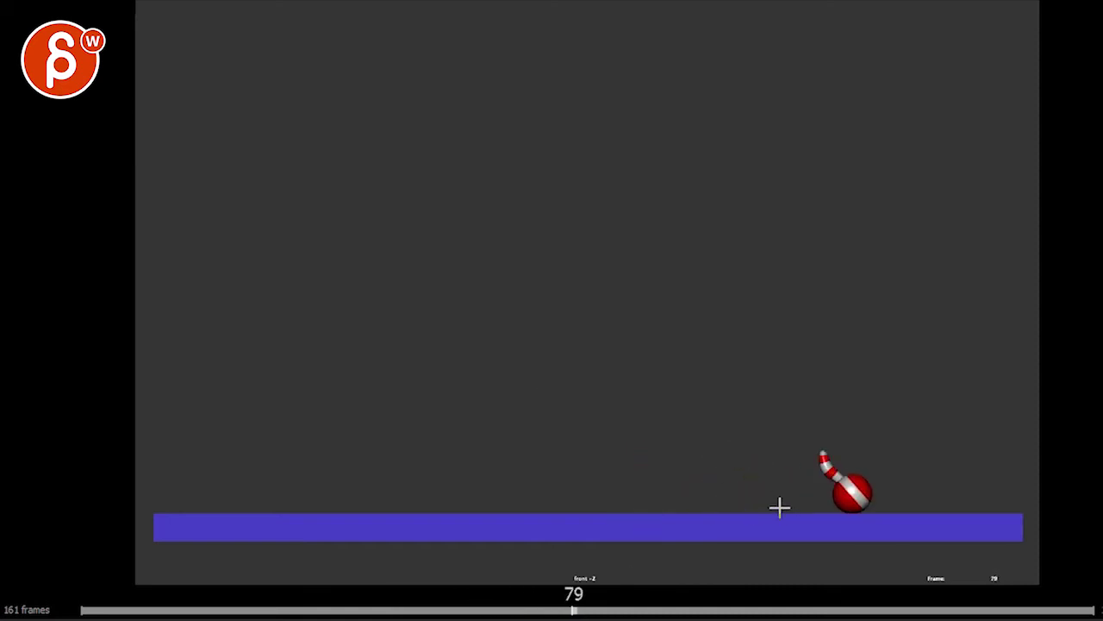
key(Left)
key(Left)
key(Left)
key(Left)
key(Left)
key(Left)
key(Left)
key(Left)
key(Left)
key(Left)
key(Left)
key(Left)
key(Left)
key(Left)
key(Right)
key(Right)
key(Right)
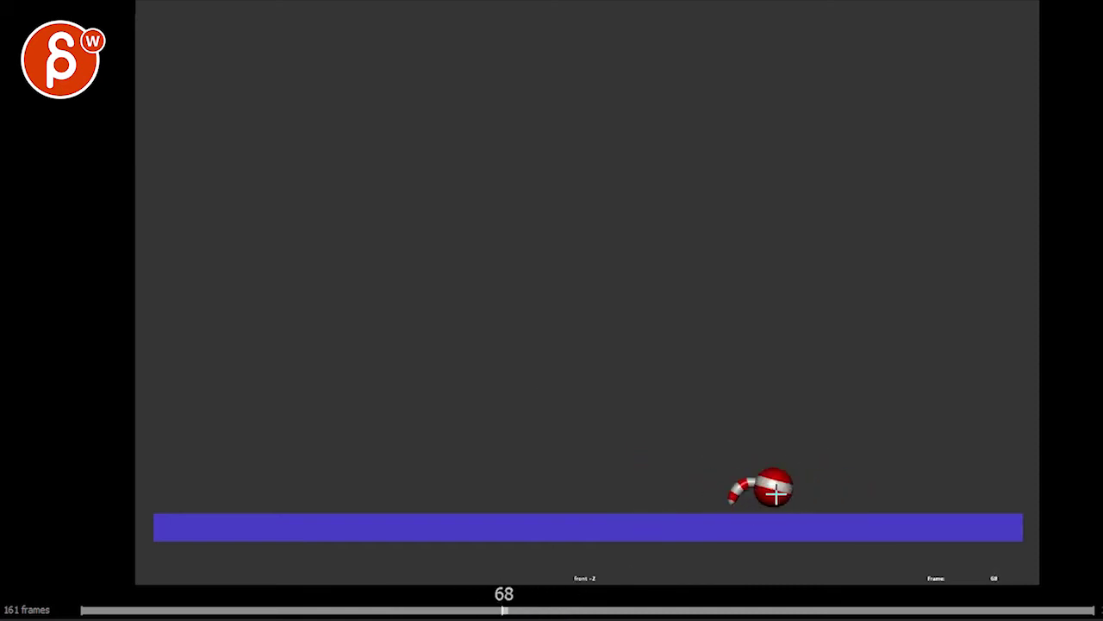
drag(777, 492, 805, 503)
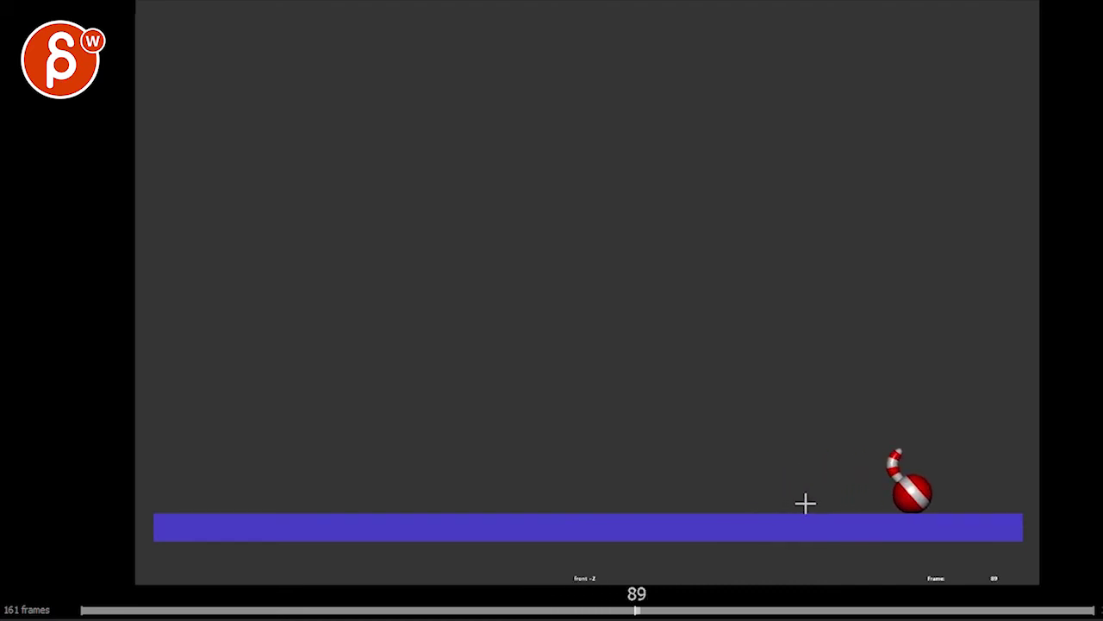
Step: Step from frame 89 to frame 97 and sketch a circle on the floor just behind the ball
key(Right)
key(Right)
key(Right)
key(Right)
key(Right)
key(Right)
key(Right)
key(Right)
click(887, 500)
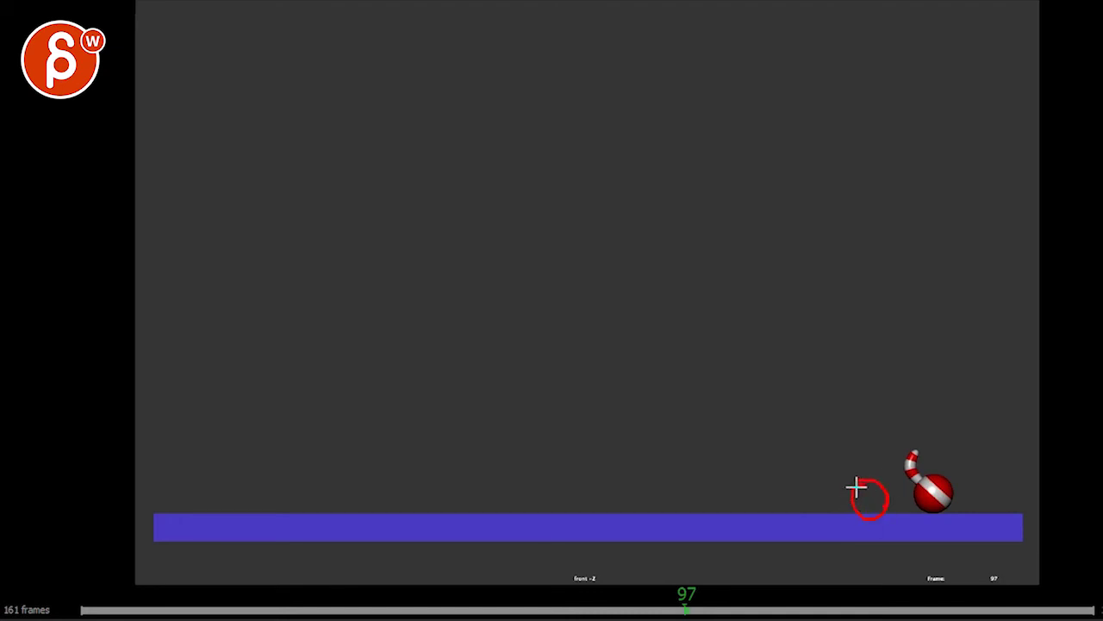
Step: Replay the front-view animation from near its start to examine the ball's slow-down
key(Left)
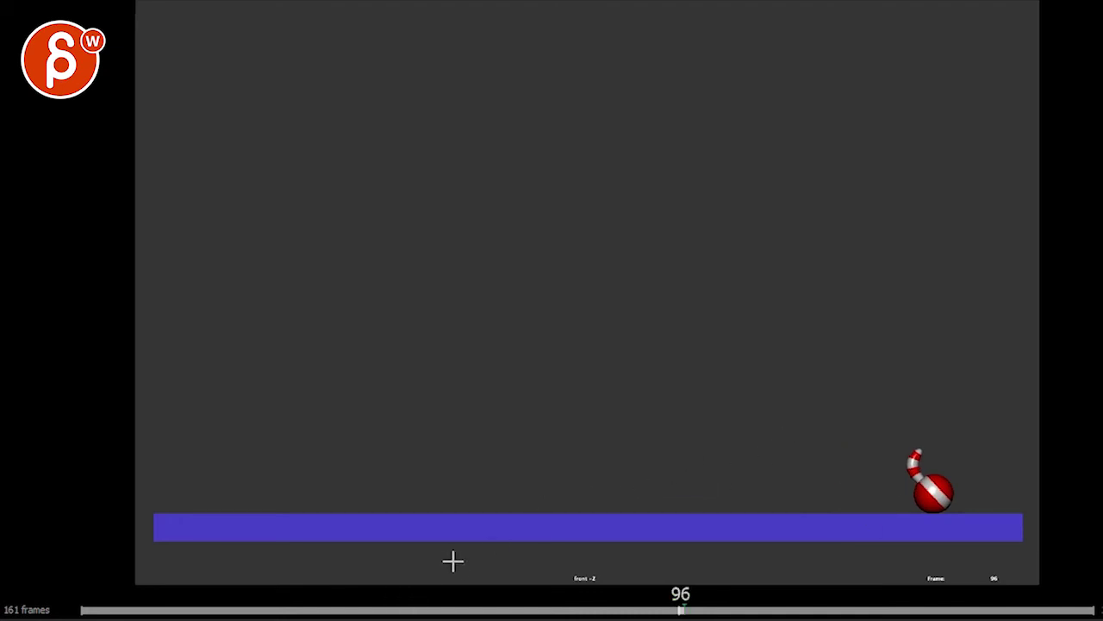
drag(229, 607, 102, 608)
key(space)
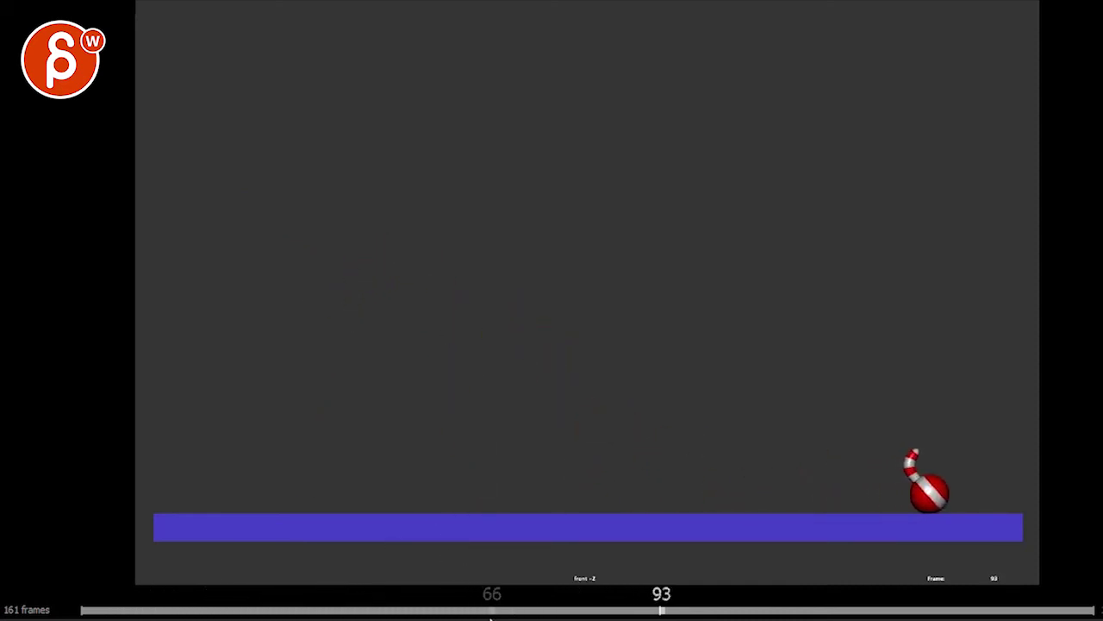
Step: Sketch over the ball and tail on frame 82, and draw a forward-swinging tail pose on frame 94
drag(735, 609, 593, 610)
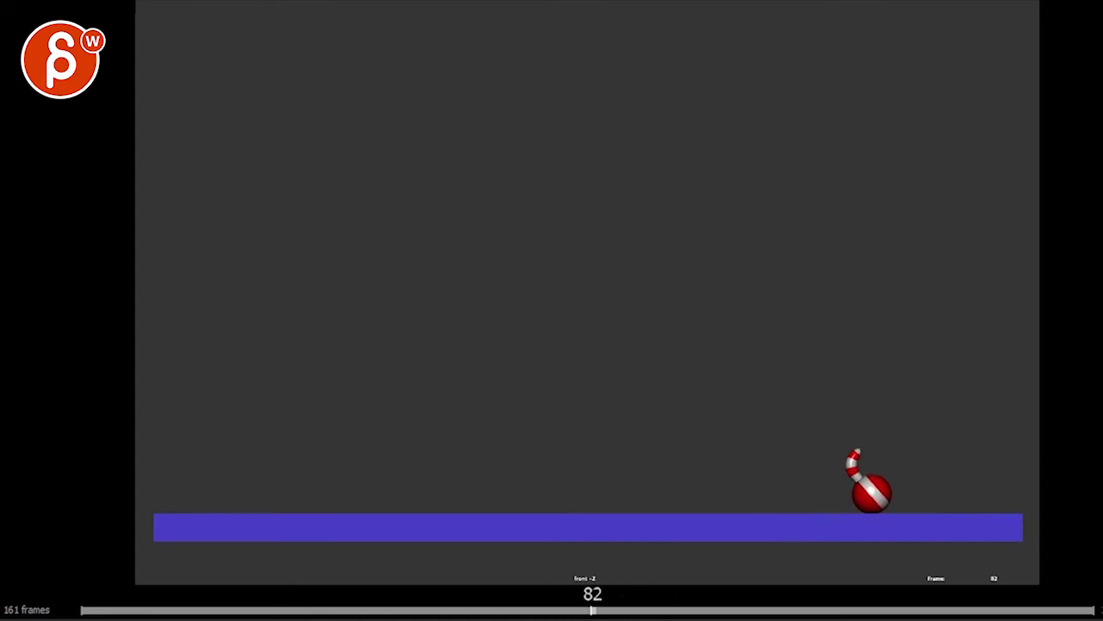
drag(851, 457, 857, 447)
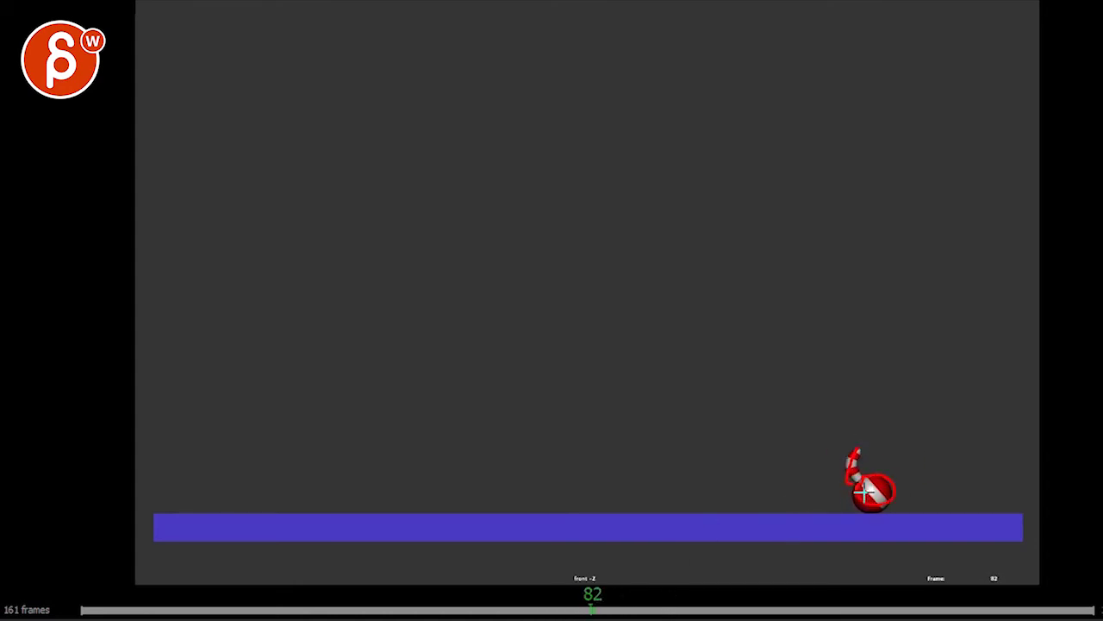
drag(593, 611, 668, 610)
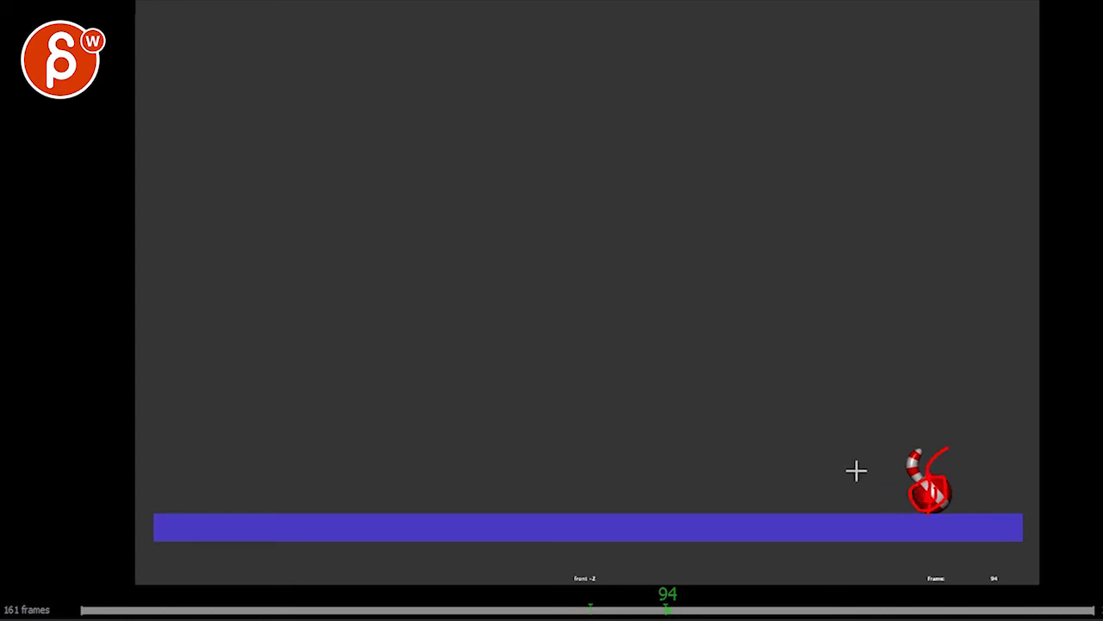
drag(852, 464, 921, 442)
Step: Replay the ball's final roll from shortly before frame 82 to check the tail's movement
drag(663, 607, 556, 607)
key(space)
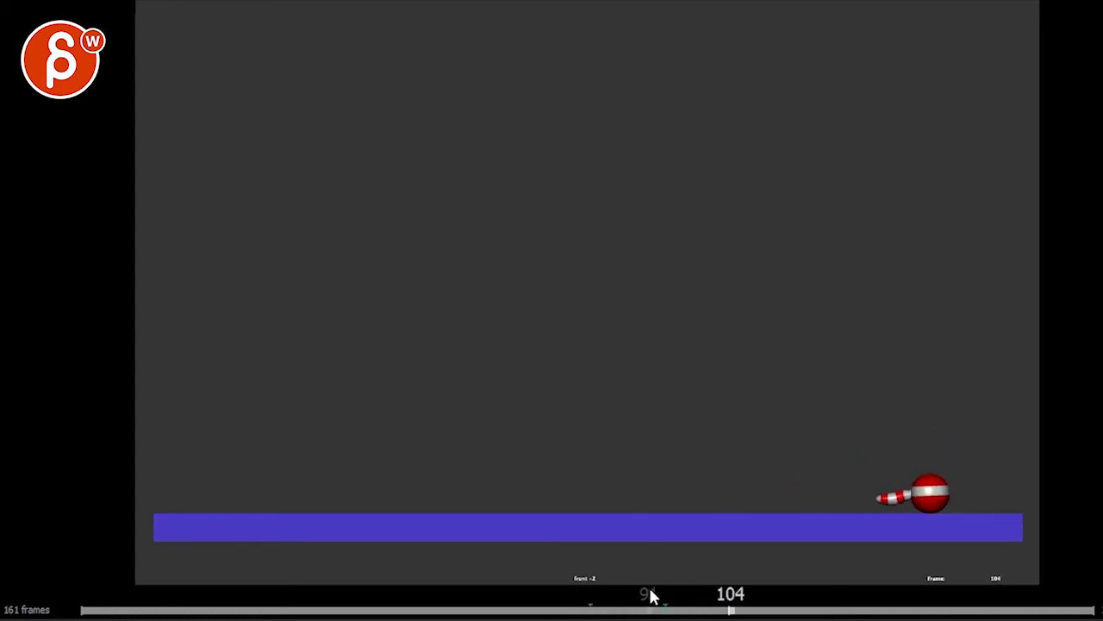
Step: Replay the ball's final roll from about frame 81, and sketch two easing curves one above the other on frame 94
drag(731, 610, 569, 601)
key(space)
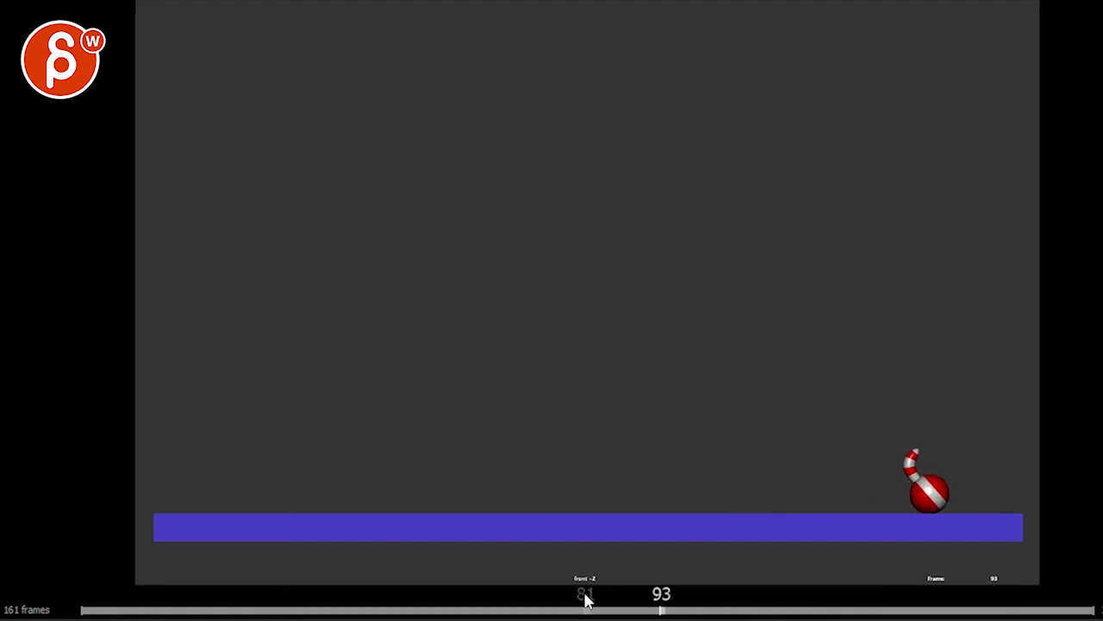
drag(747, 608, 667, 608)
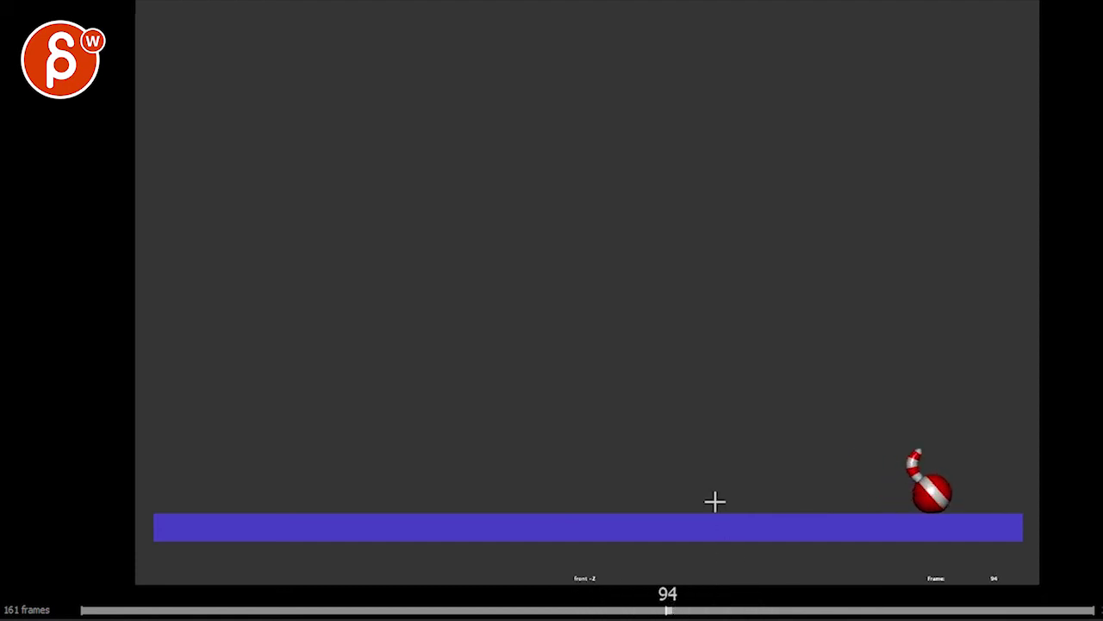
drag(474, 293, 642, 291)
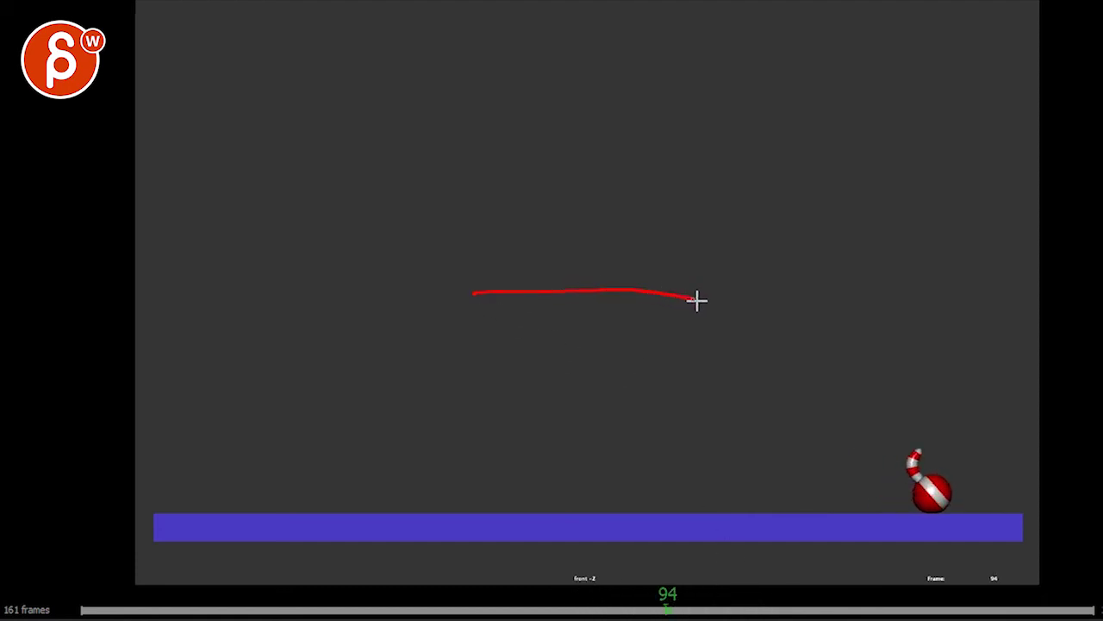
drag(494, 194, 725, 190)
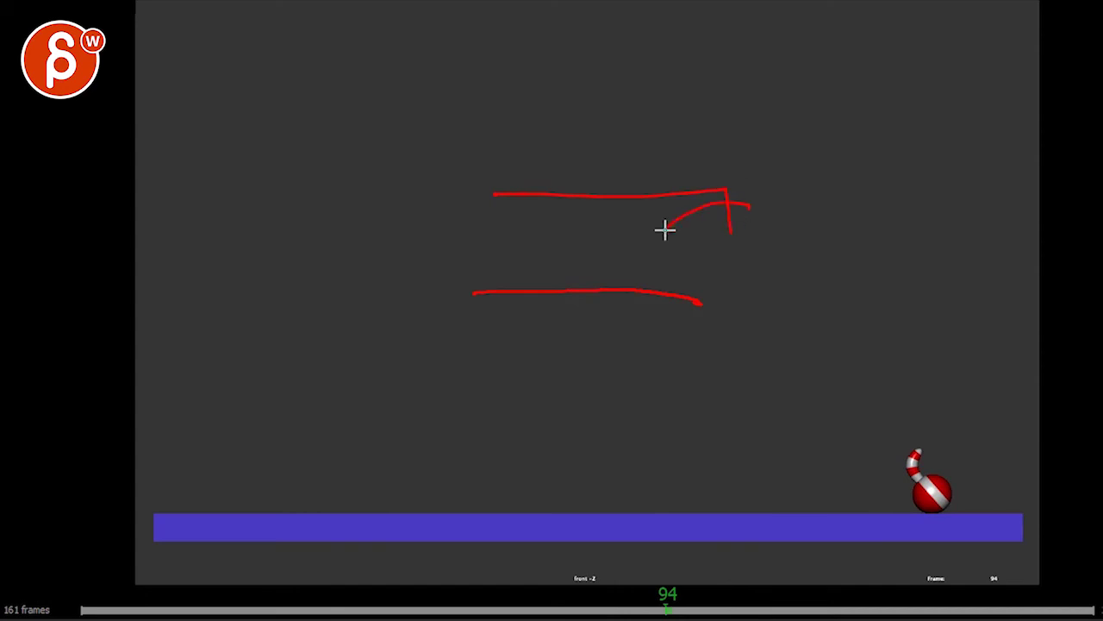
Step: Go back to frame 93 and draw a mark beside the tip of the tail
key(Left)
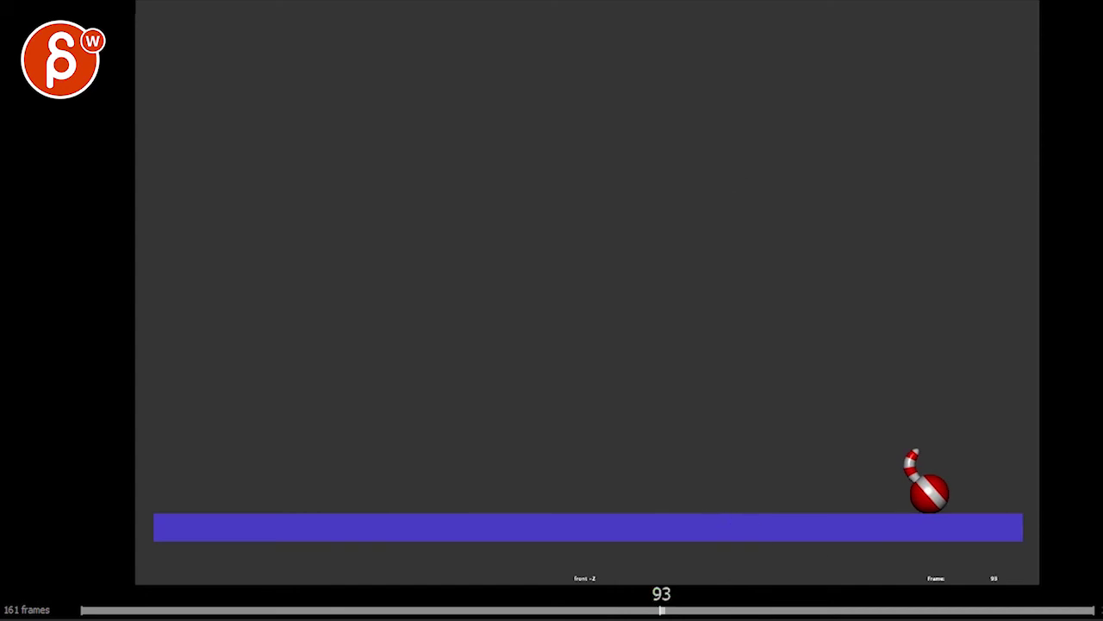
mouse_move(661, 610)
mouse_down()
mouse_move(522, 613)
mouse_move(661, 614)
mouse_up()
drag(929, 455, 929, 455)
Step: On frame 99, sketch a pair of crossing axis lines and two descending curves that flatten out
drag(676, 601, 702, 612)
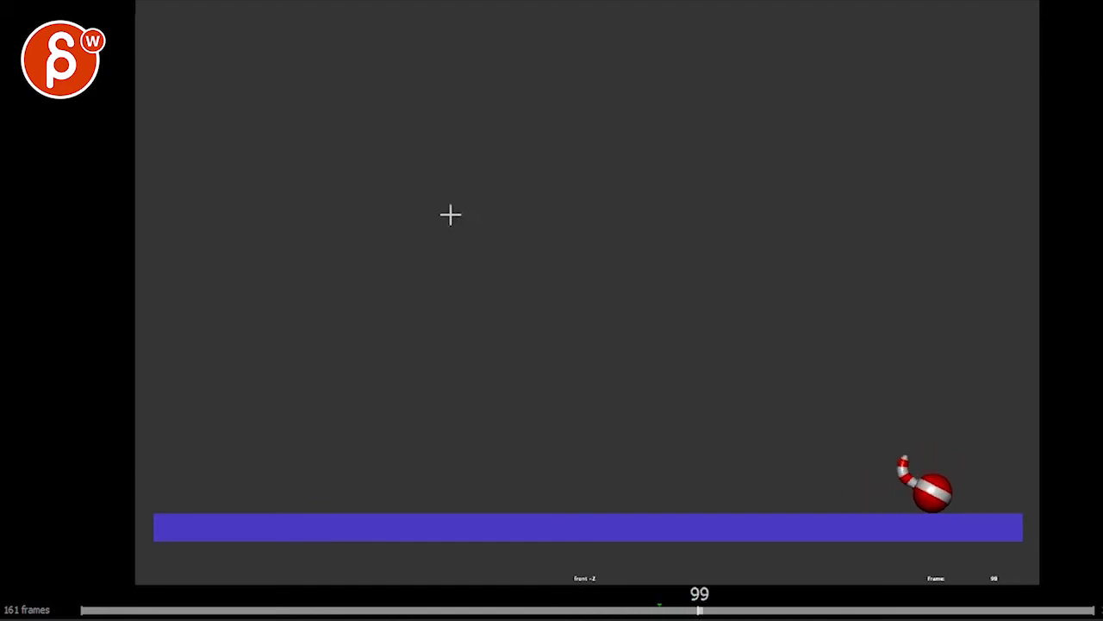
drag(453, 131, 436, 364)
drag(352, 249, 837, 296)
mouse_move(516, 98)
mouse_down()
mouse_move(576, 207)
mouse_move(713, 226)
mouse_up()
mouse_move(617, 71)
mouse_down()
mouse_move(683, 169)
mouse_move(761, 239)
mouse_move(838, 273)
mouse_move(959, 285)
mouse_up()
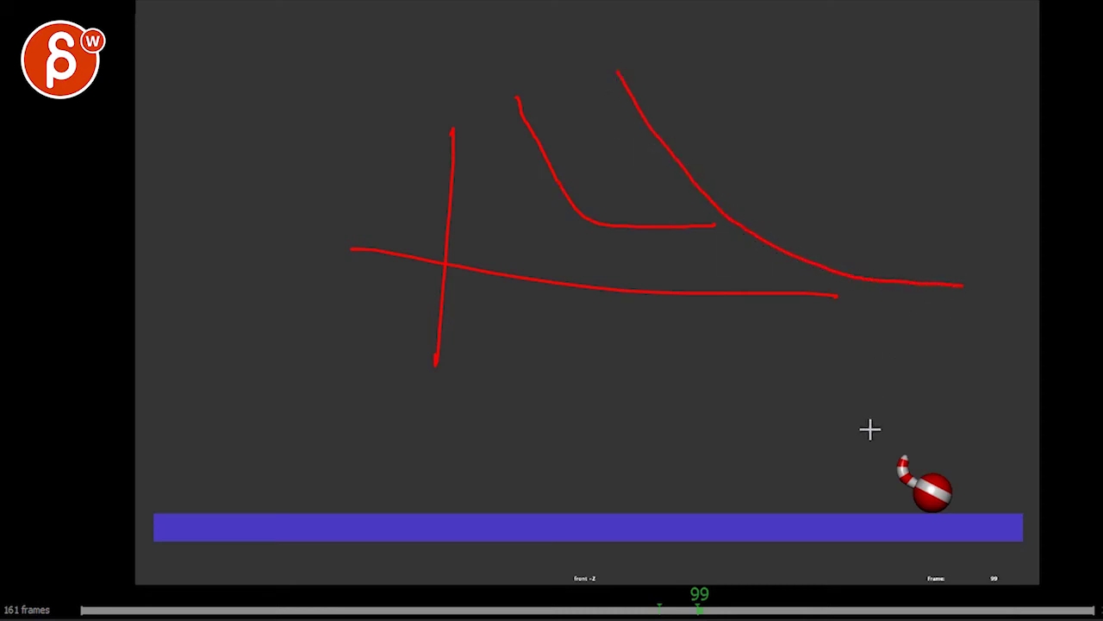
Step: Circle the resting ball on frame 137, and replay its final roll from about frame 93
key(space)
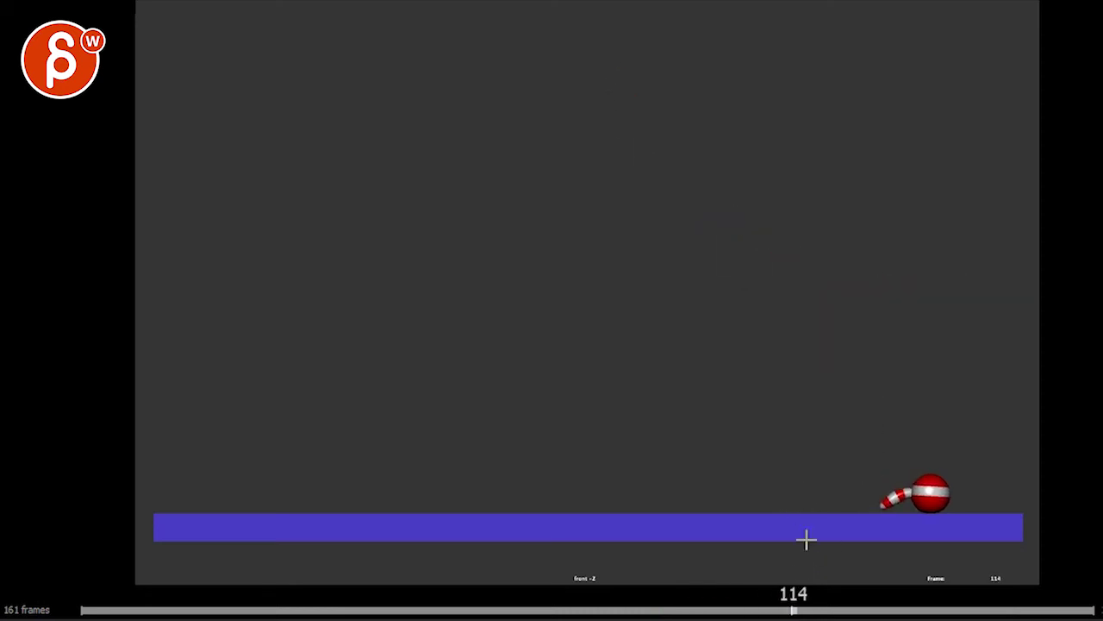
drag(908, 474, 914, 512)
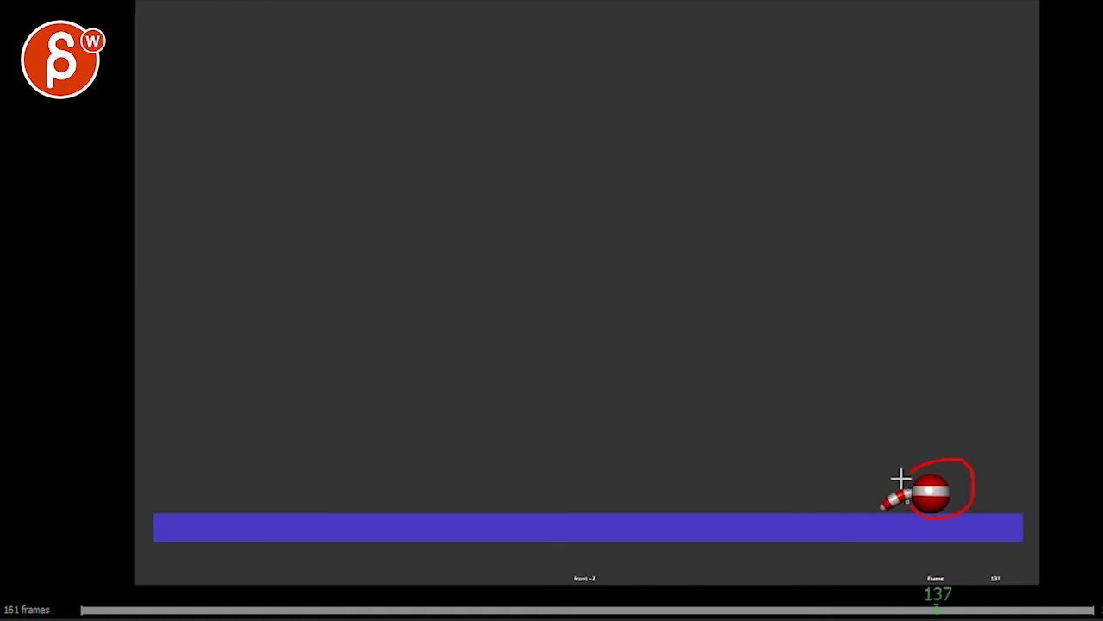
drag(929, 610, 664, 610)
key(space)
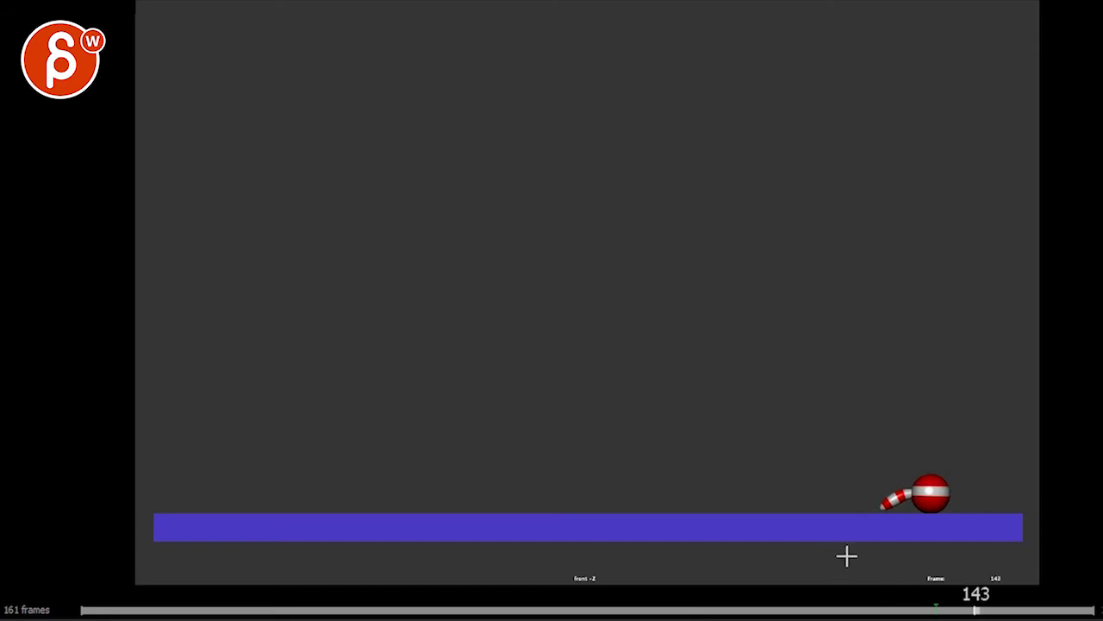
key(space)
Step: On frame 110, sketch back-and-forth rocking arrows above the ball
drag(951, 610, 768, 611)
mouse_move(892, 480)
mouse_down()
mouse_move(912, 445)
mouse_move(976, 474)
mouse_up()
mouse_move(951, 438)
mouse_down()
mouse_move(879, 460)
mouse_move(941, 449)
mouse_move(911, 483)
mouse_up()
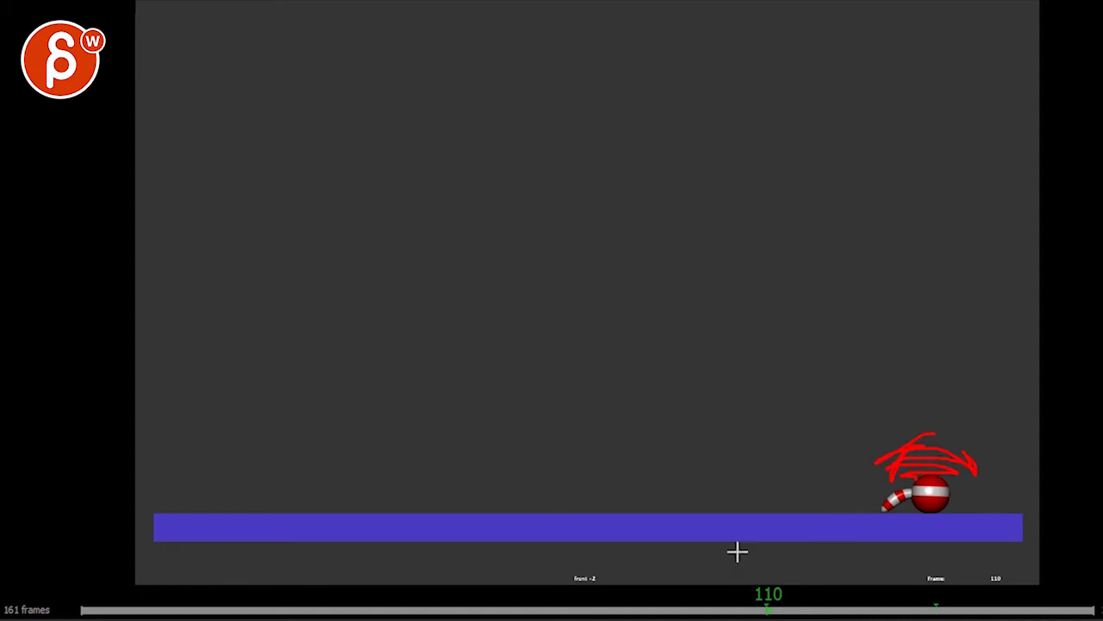
key(F10)
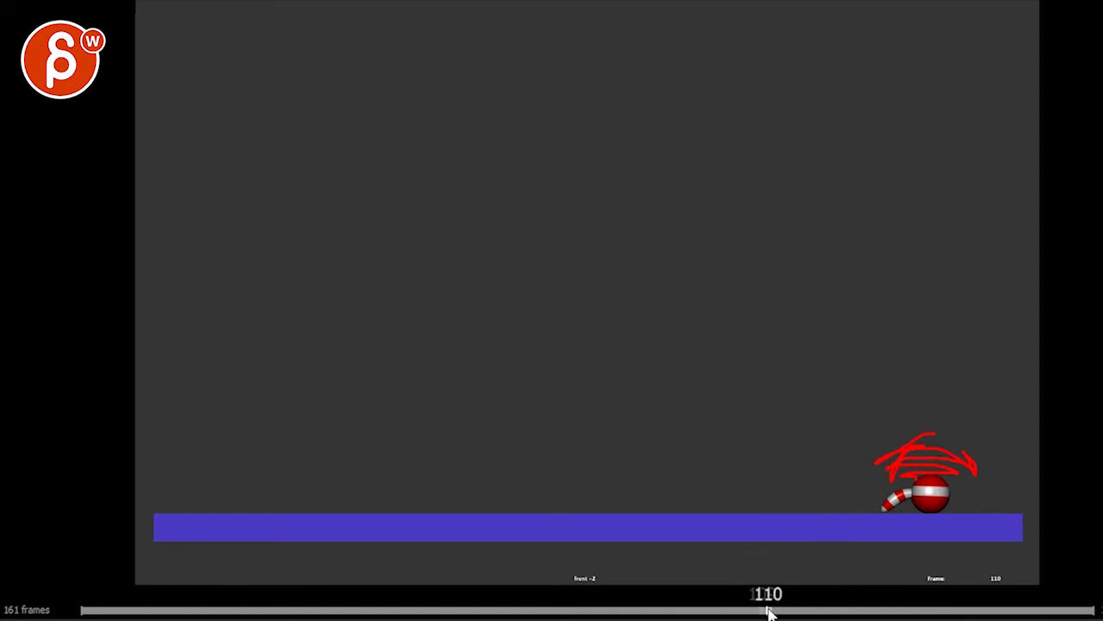
Step: On frame 113, sketch a ball on a ground line with backward-rotation arrows and a larger circle around it
mouse_move(770, 612)
mouse_down()
mouse_move(689, 611)
mouse_move(850, 608)
mouse_move(787, 610)
mouse_up()
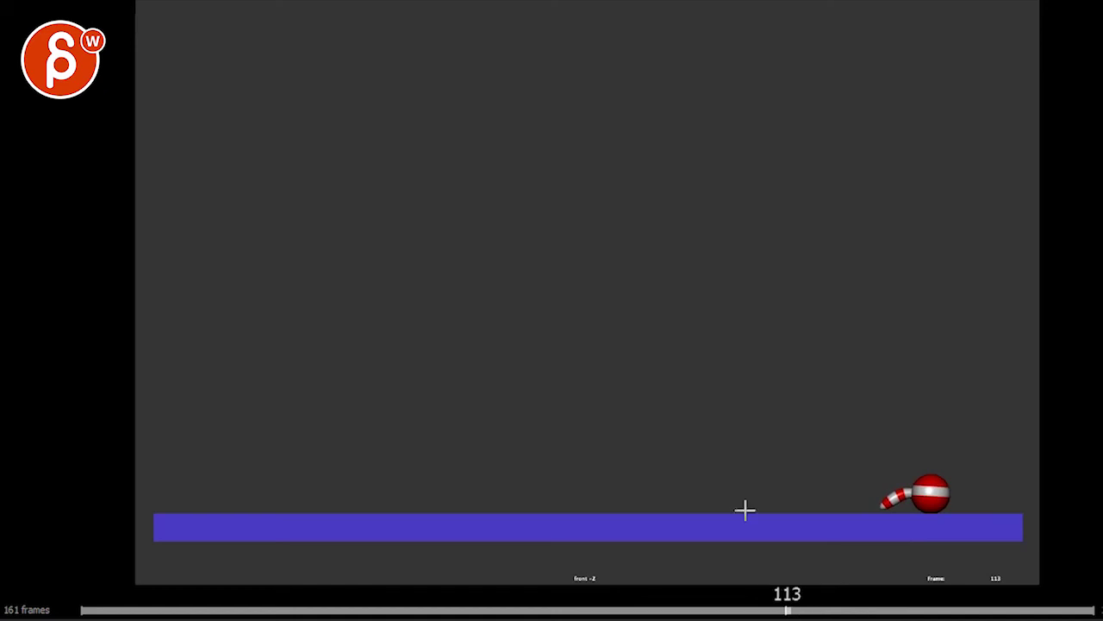
drag(614, 148, 603, 155)
drag(734, 226, 458, 232)
drag(658, 108, 567, 125)
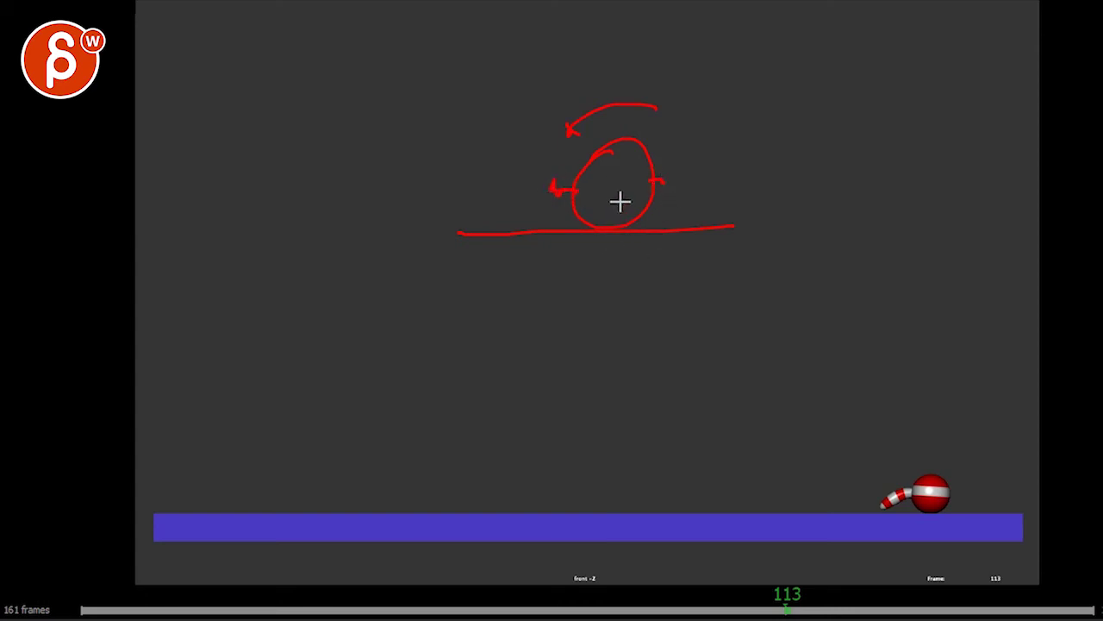
mouse_move(646, 134)
mouse_down()
mouse_move(584, 210)
mouse_move(648, 116)
mouse_move(596, 270)
mouse_move(634, 182)
mouse_move(618, 204)
mouse_up()
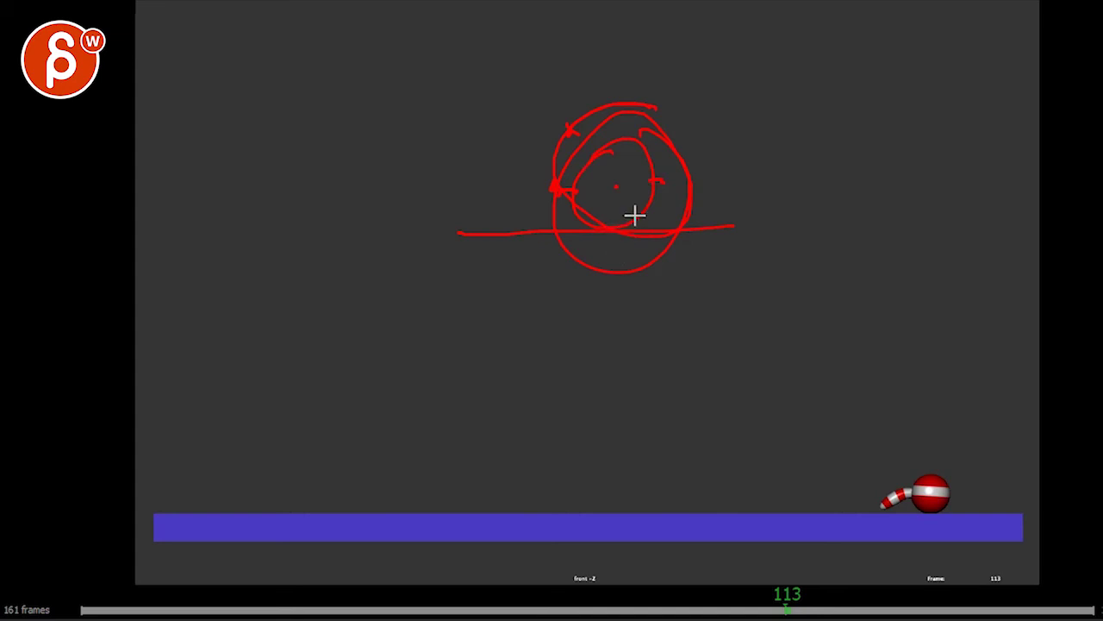
Step: Clear the sketch on frame 113, redraw the ball on a ground line with arrows for rotation and travel, and clear it
key(Right)
key(Left)
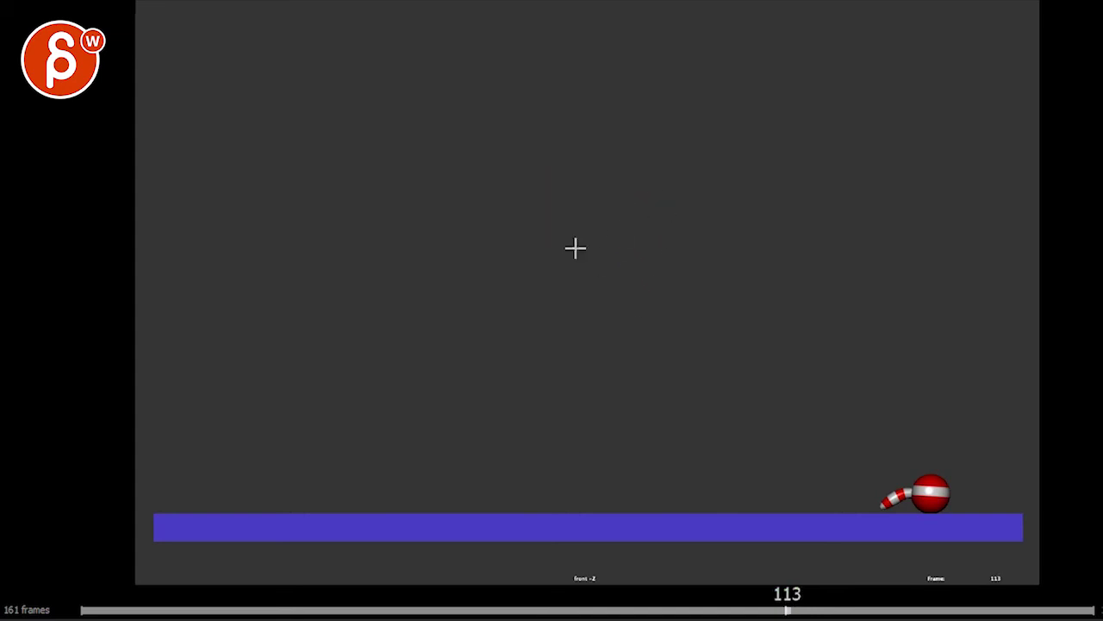
drag(720, 231, 511, 228)
mouse_move(611, 131)
mouse_down()
mouse_move(650, 143)
mouse_move(562, 139)
mouse_move(648, 156)
mouse_move(606, 229)
mouse_move(598, 136)
mouse_up()
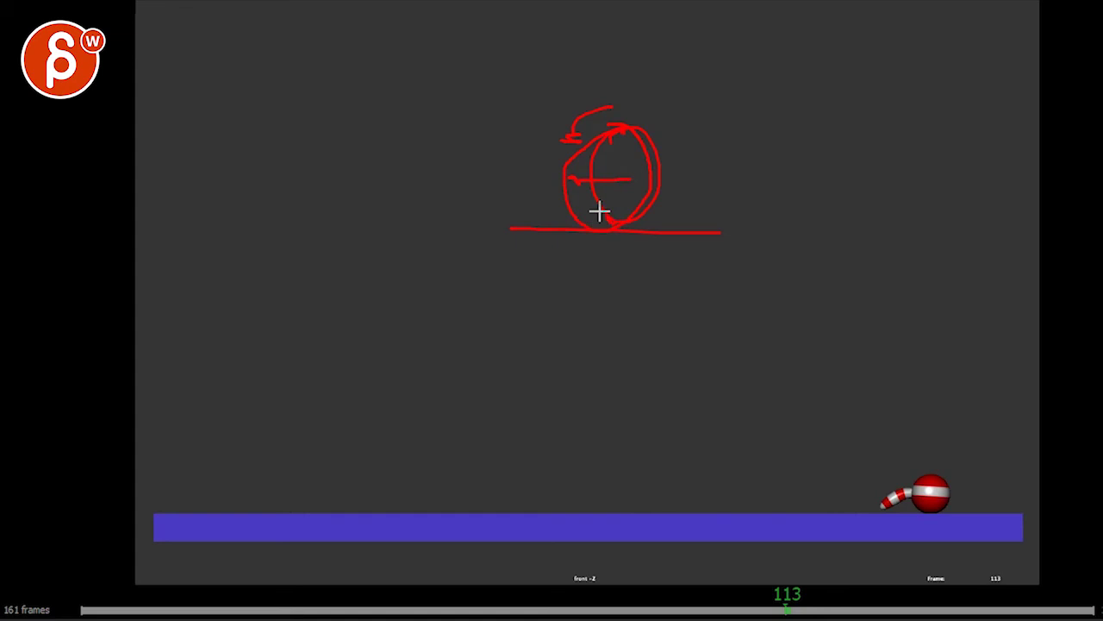
key(Right)
key(Left)
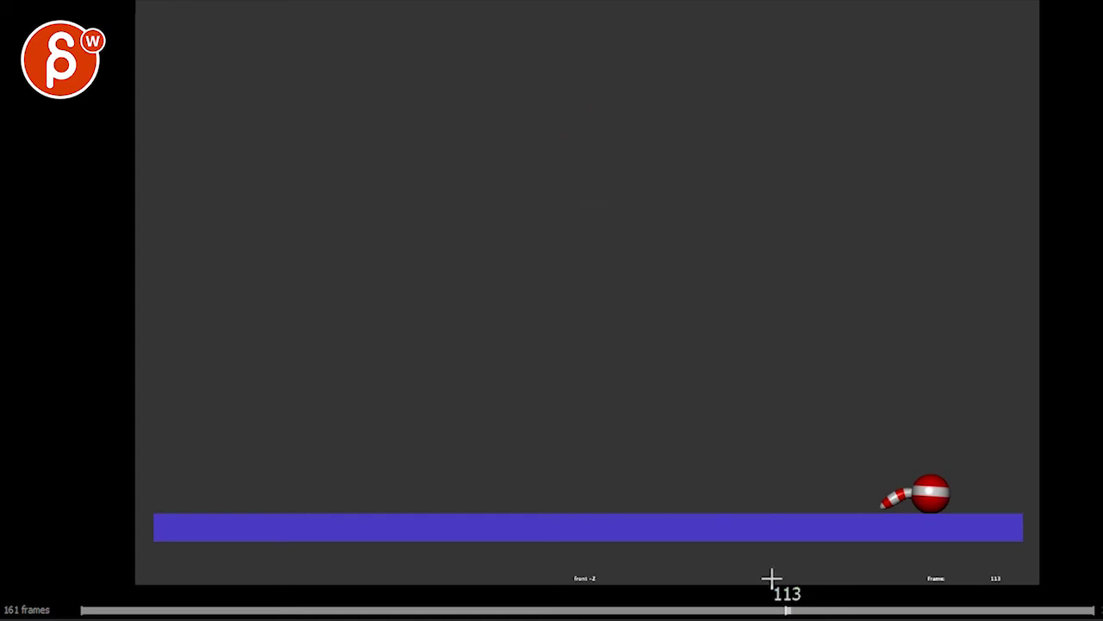
Step: Return to frame 1, step through the first fall to frame 10, and draw the ball's path straight down to the floor
drag(787, 611, 84, 616)
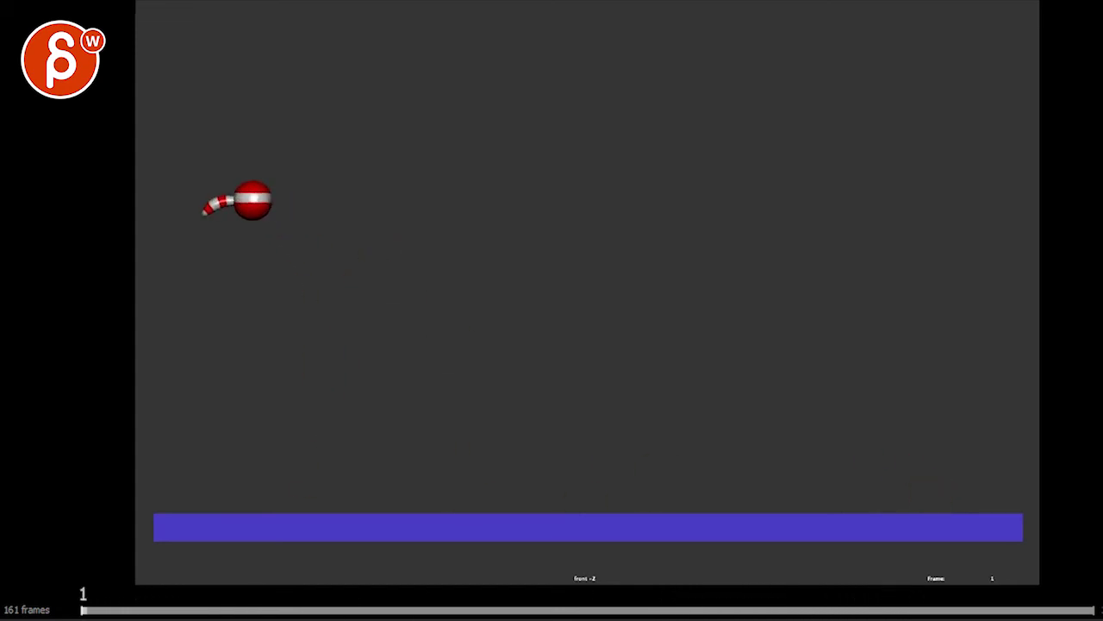
key(Right)
key(Right)
key(Right)
key(Right)
key(Right)
key(Right)
key(Right)
key(Right)
key(Right)
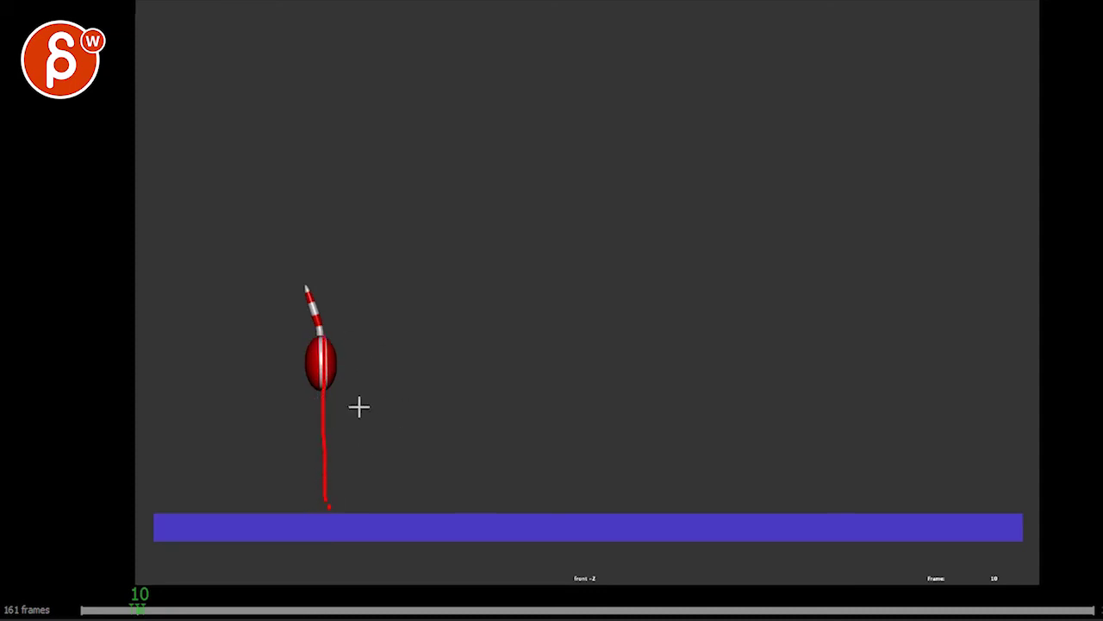
mouse_move(151, 298)
mouse_down()
mouse_move(196, 270)
mouse_move(247, 287)
mouse_move(288, 337)
mouse_move(336, 522)
mouse_move(332, 506)
mouse_move(475, 351)
mouse_up()
Step: Step back and forth between frames 8 and 13 to compare the ball's poses around its first floor contact
key(Right)
key(Right)
key(Right)
key(Right)
key(Right)
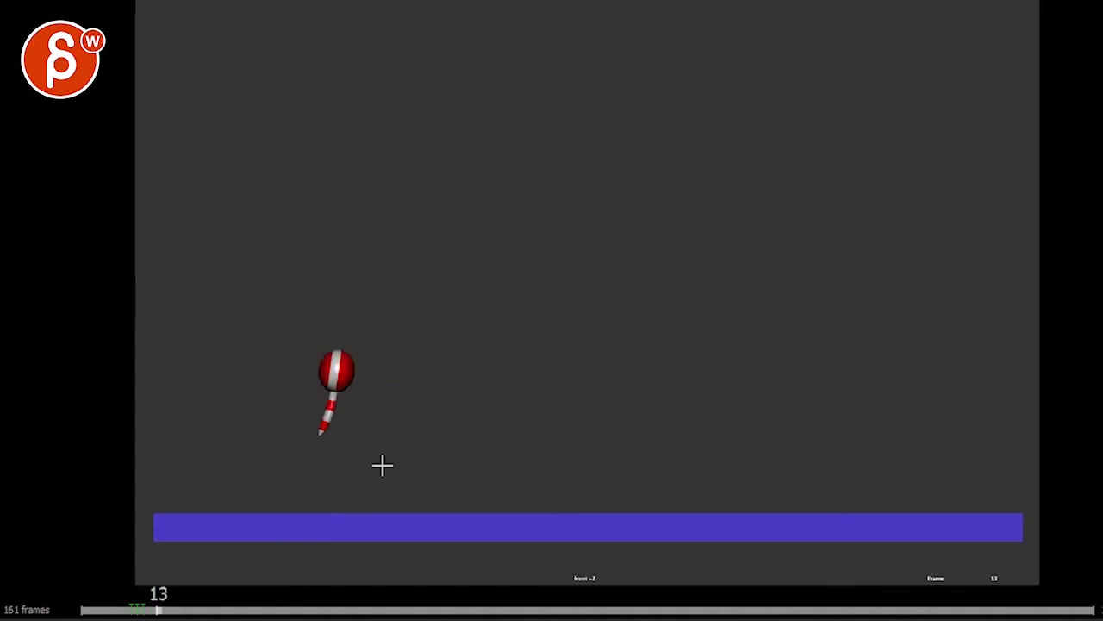
key(Left)
key(Left)
key(Left)
key(alt+comma)
key(alt+period)
key(alt+period)
key(alt+comma)
key(alt+comma)
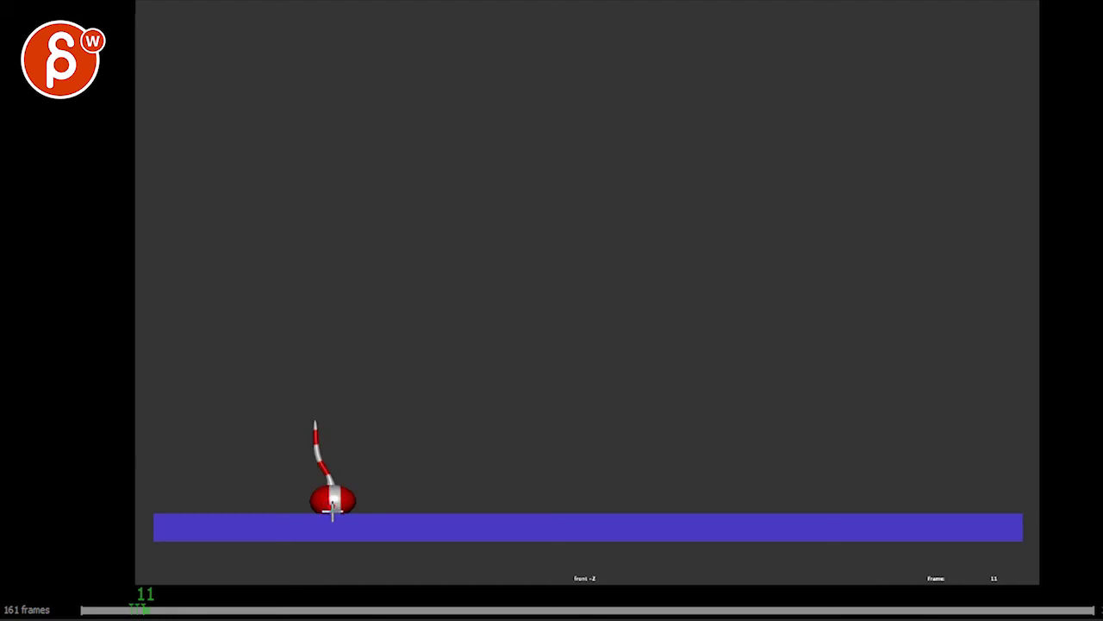
key(alt+comma)
key(alt+comma)
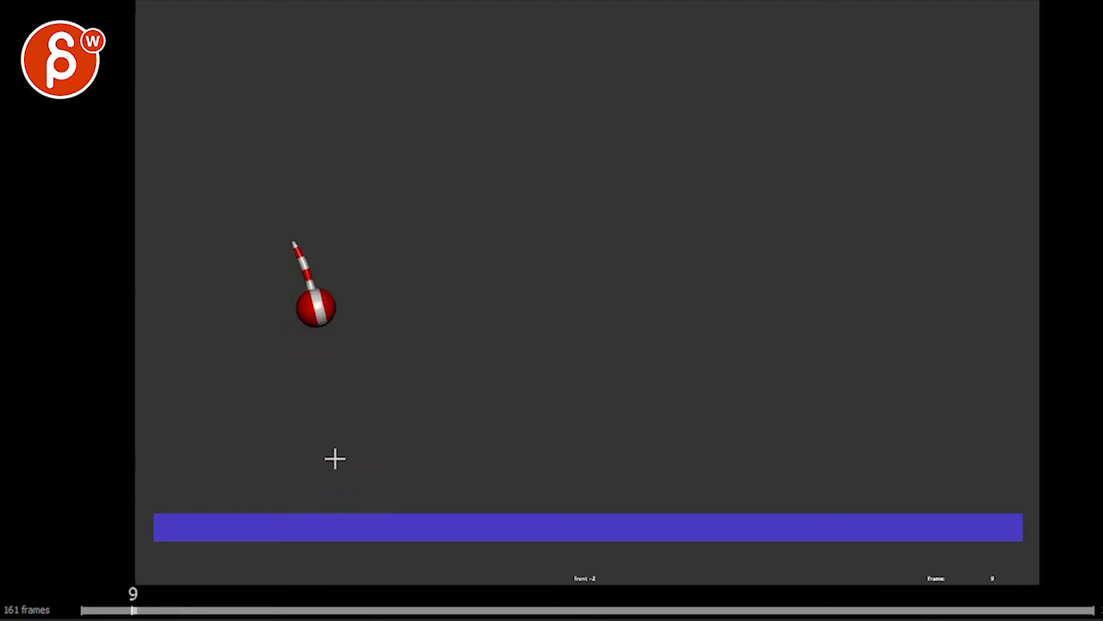
key(alt+comma)
key(alt+period)
key(alt+period)
key(alt+period)
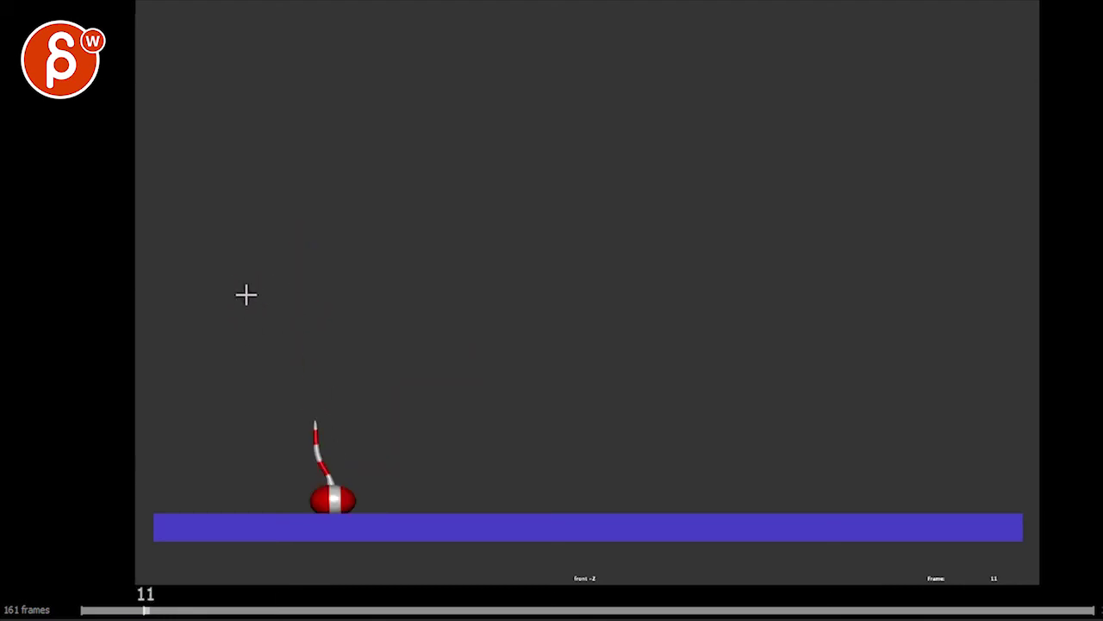
Step: Step back to frame 3 and forward to frame 11, and draw the ball's falling arc and its rebound arc
key(alt+comma)
key(alt+comma)
key(alt+comma)
key(alt+comma)
key(alt+comma)
key(alt+comma)
key(alt+comma)
key(alt+comma)
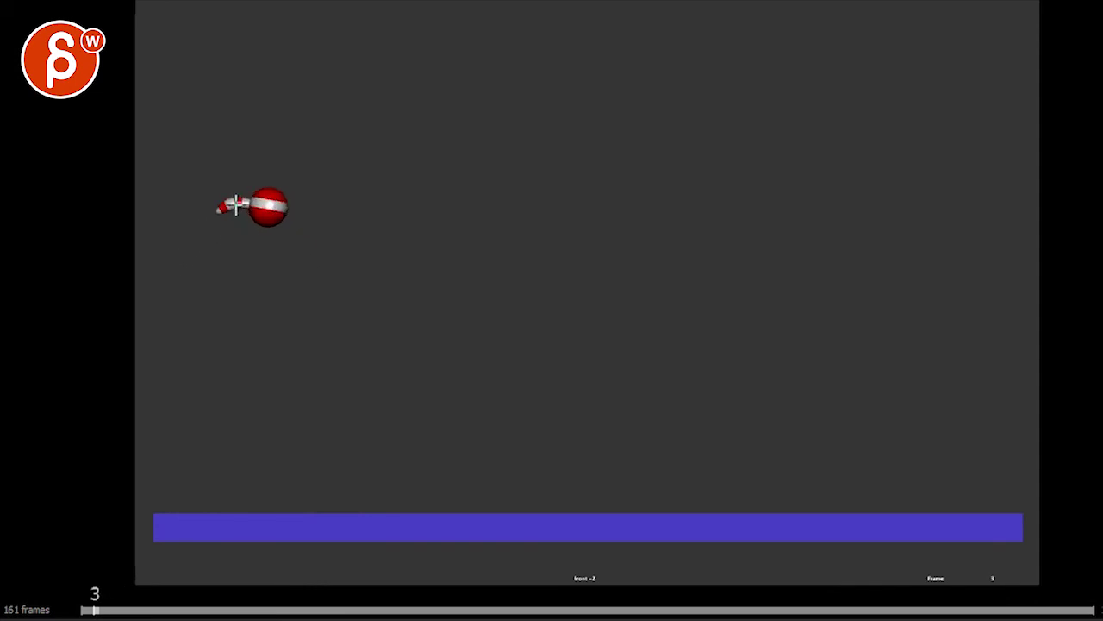
key(alt+period)
key(alt+period)
key(alt+period)
key(alt+period)
key(alt+period)
key(alt+period)
key(alt+period)
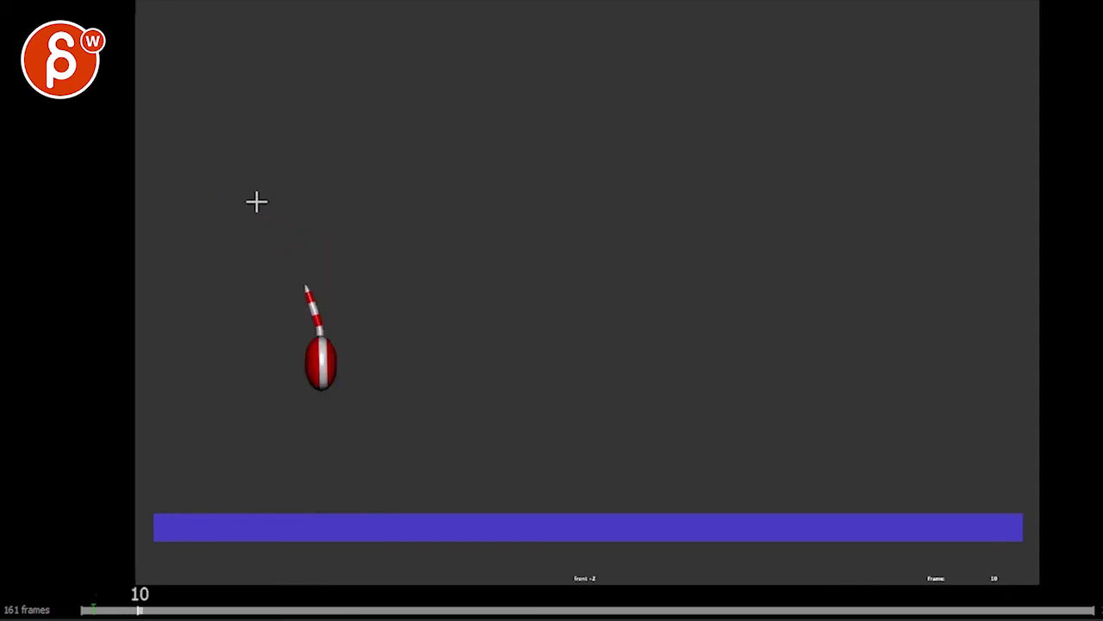
key(alt+period)
mouse_move(252, 200)
mouse_down()
mouse_move(304, 279)
mouse_move(331, 510)
mouse_move(391, 312)
mouse_move(465, 257)
mouse_up()
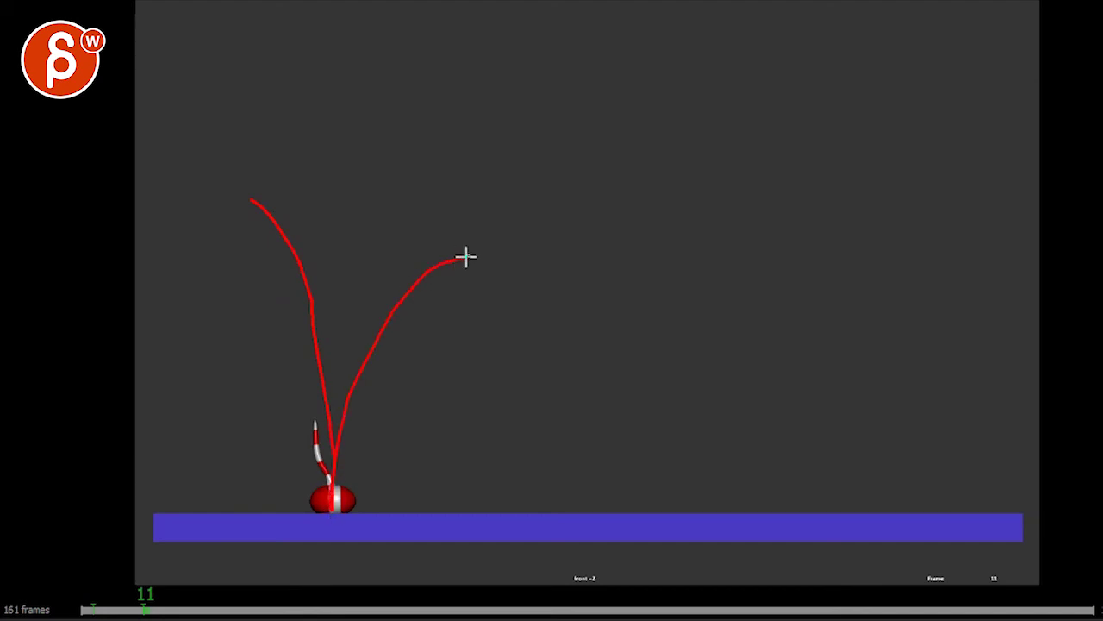
Step: Mark the ball's position with dots on frames 10, 11 and 12, and sketch a path on frame 12
key(alt+period)
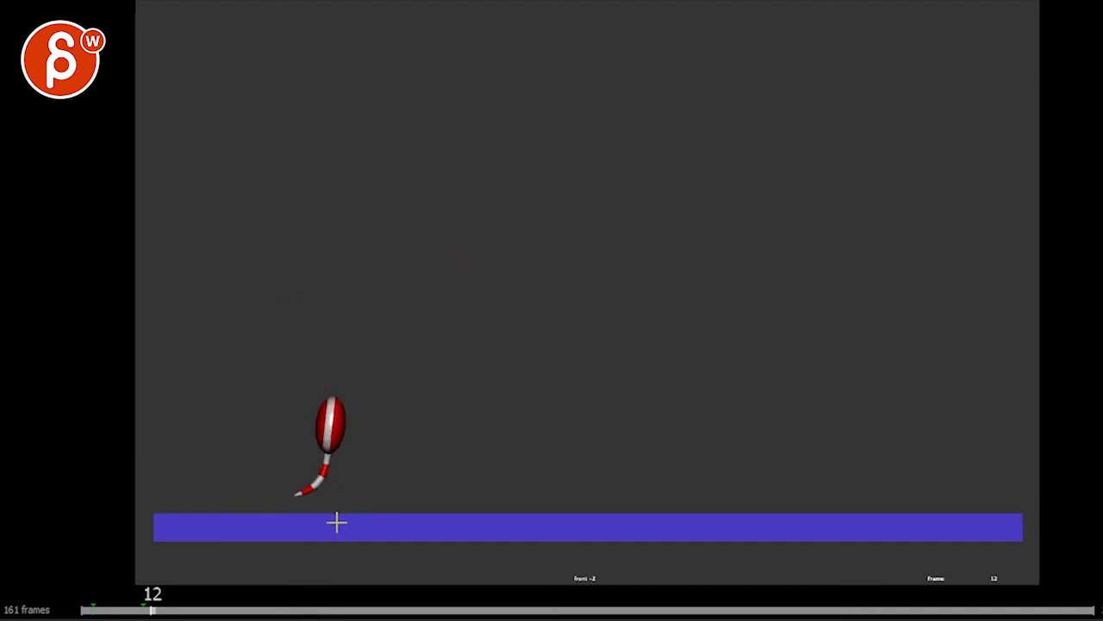
key(alt+comma)
key(Right)
key(Left)
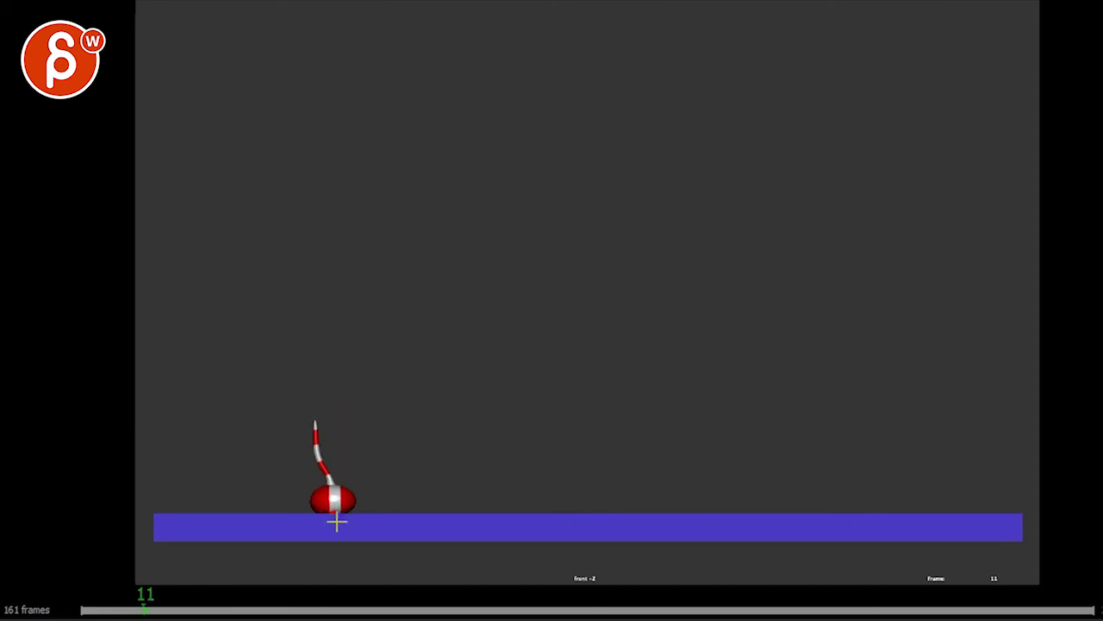
key(alt+period)
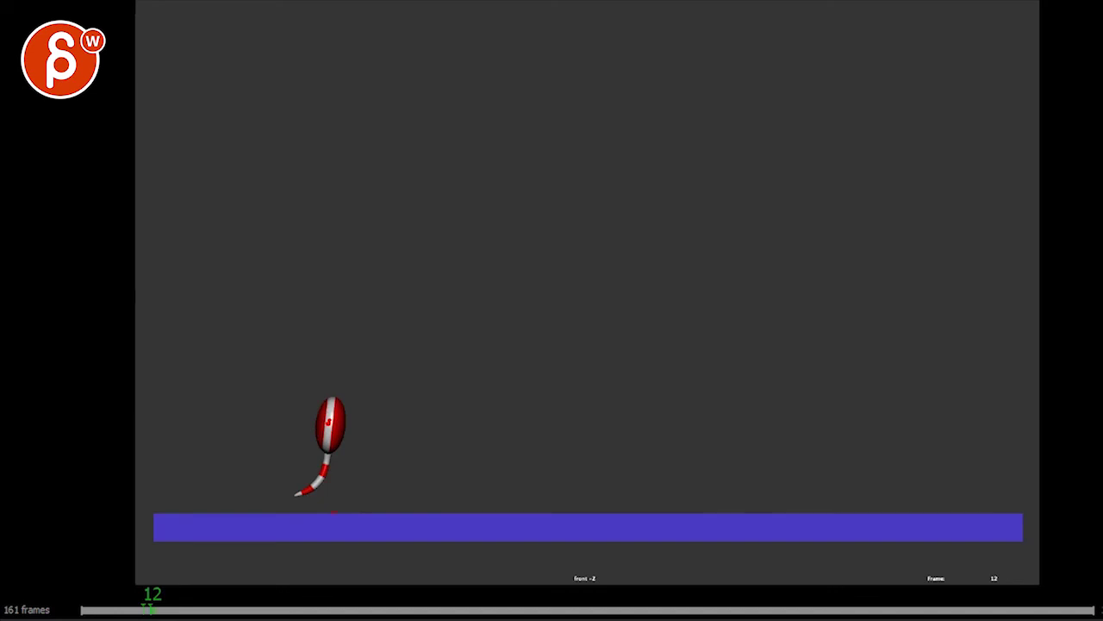
key(alt+comma)
key(alt+comma)
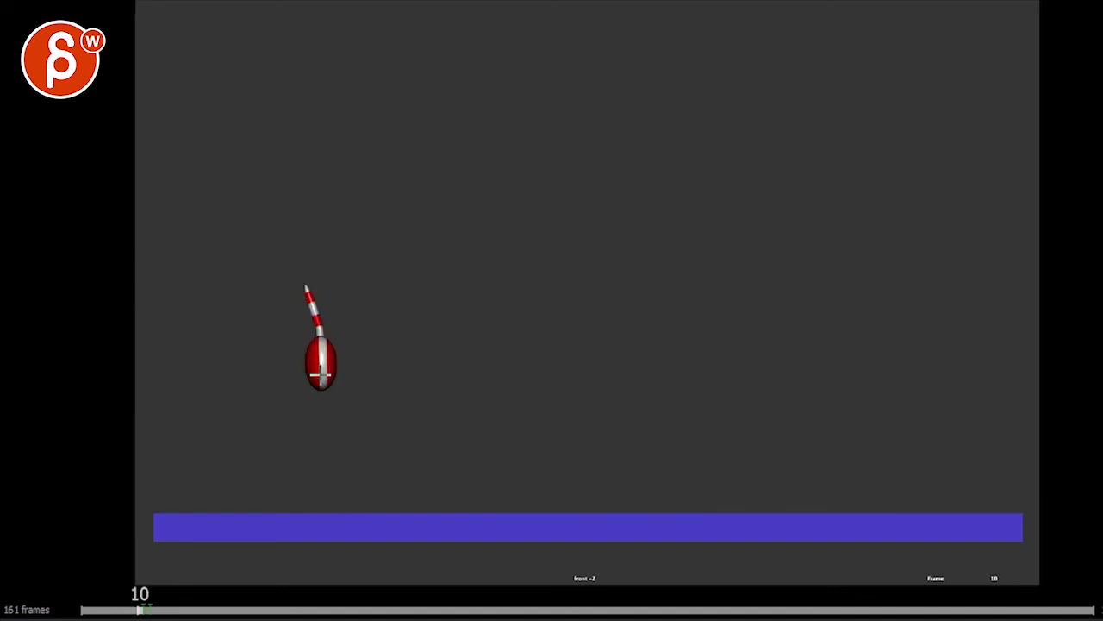
click(319, 361)
key(alt+period)
key(alt+period)
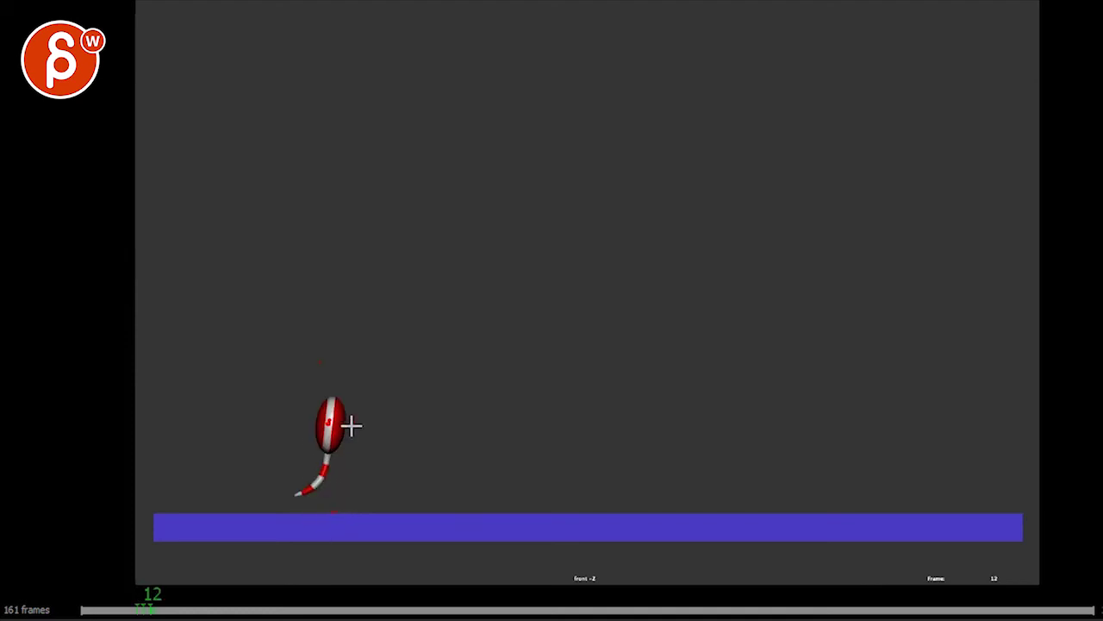
mouse_move(256, 323)
mouse_down()
mouse_move(295, 365)
mouse_move(333, 499)
mouse_move(382, 353)
mouse_move(408, 328)
mouse_move(482, 440)
mouse_move(490, 507)
mouse_move(488, 376)
mouse_move(577, 294)
mouse_up()
key(Left)
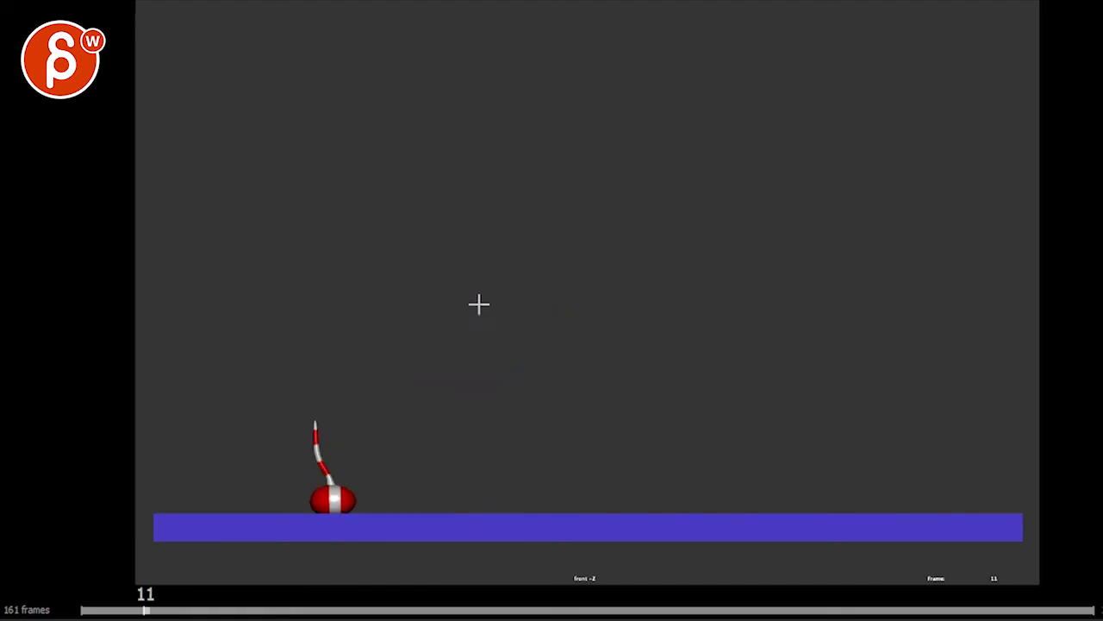
Step: Advance to the second floor contact, mark the ball's position on frame 29, and outline a position farther forward on frame 30
key(alt+v)
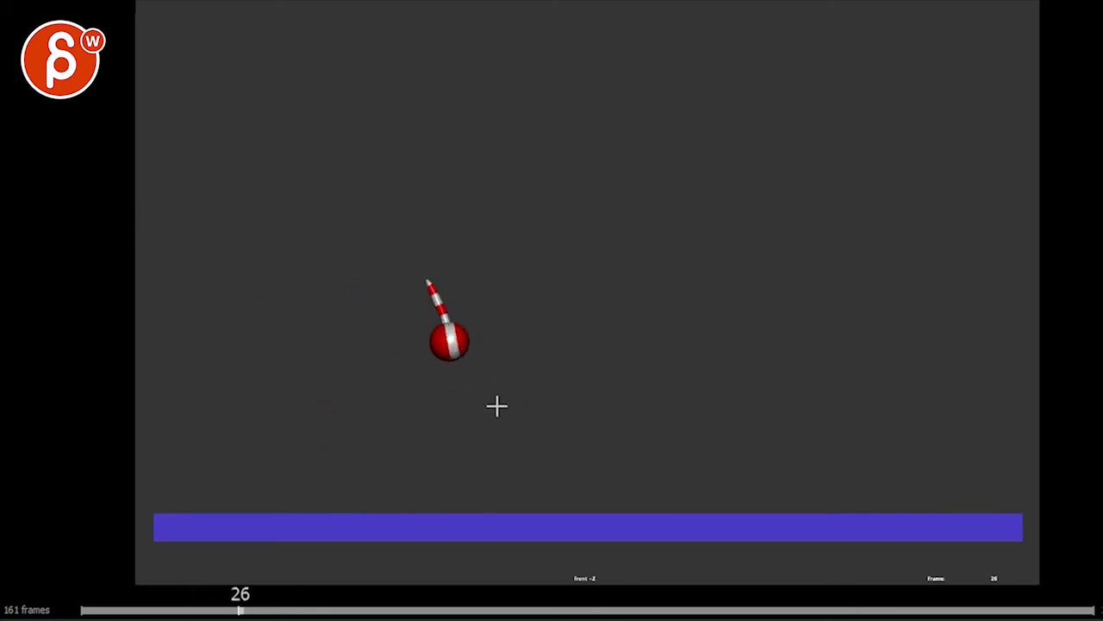
key(Left)
key(Left)
key(Left)
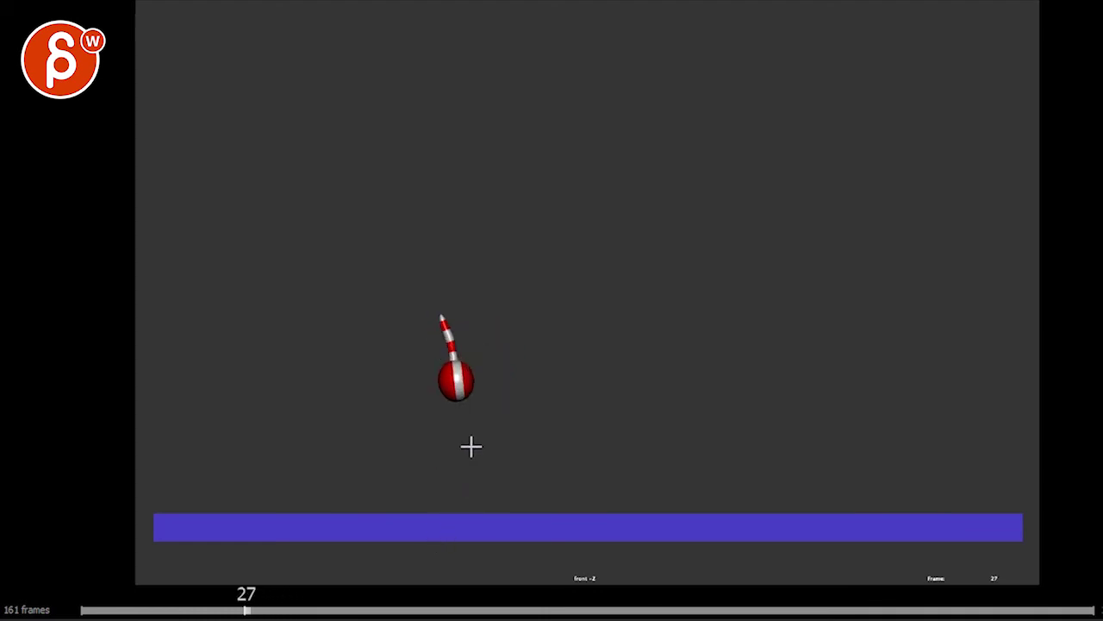
key(alt+period)
key(alt+period)
key(Right)
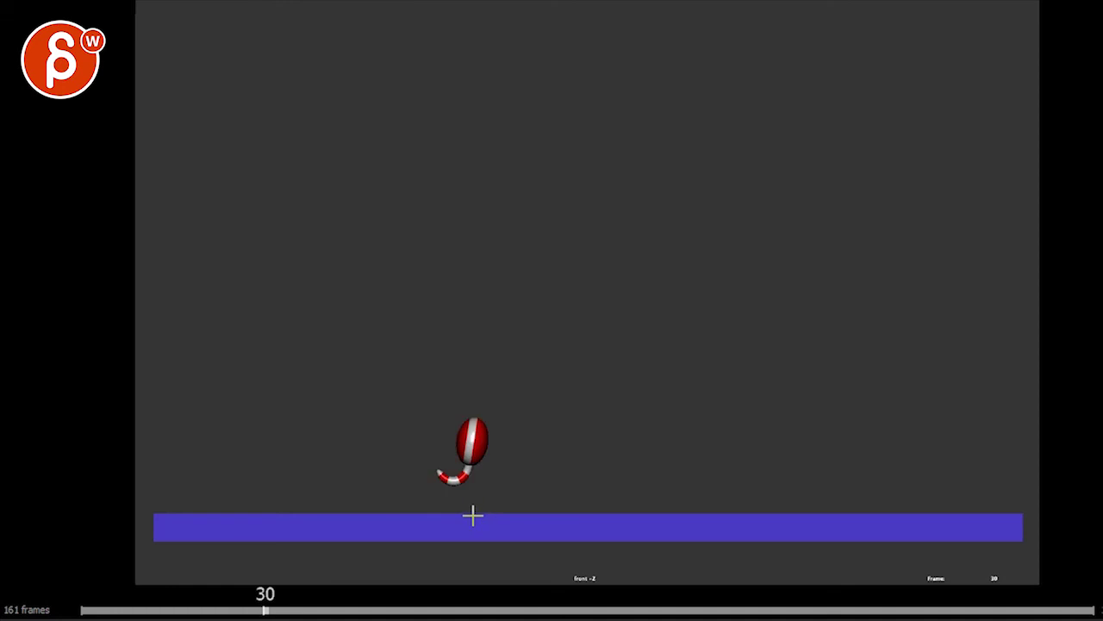
key(Left)
drag(483, 513, 479, 512)
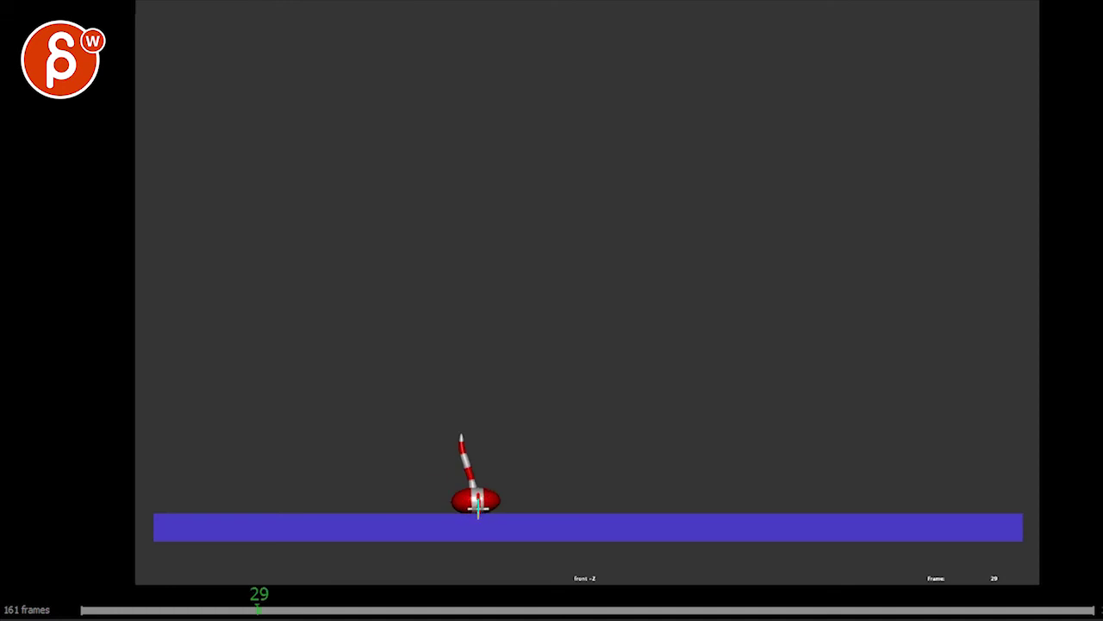
key(alt+period)
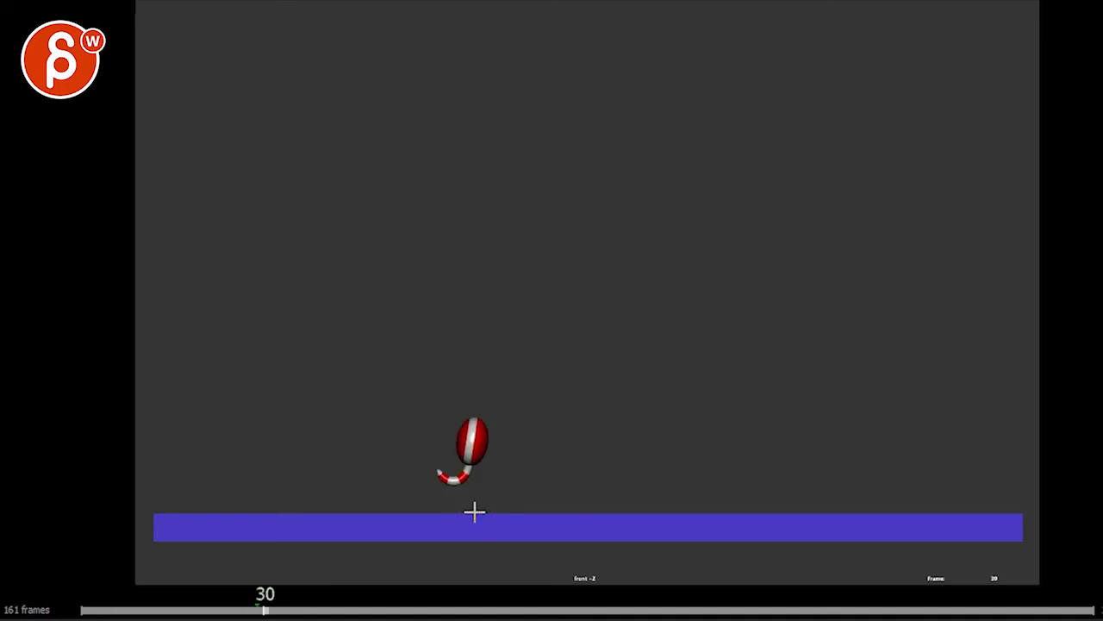
mouse_move(487, 439)
mouse_down()
mouse_move(502, 436)
mouse_move(491, 471)
mouse_up()
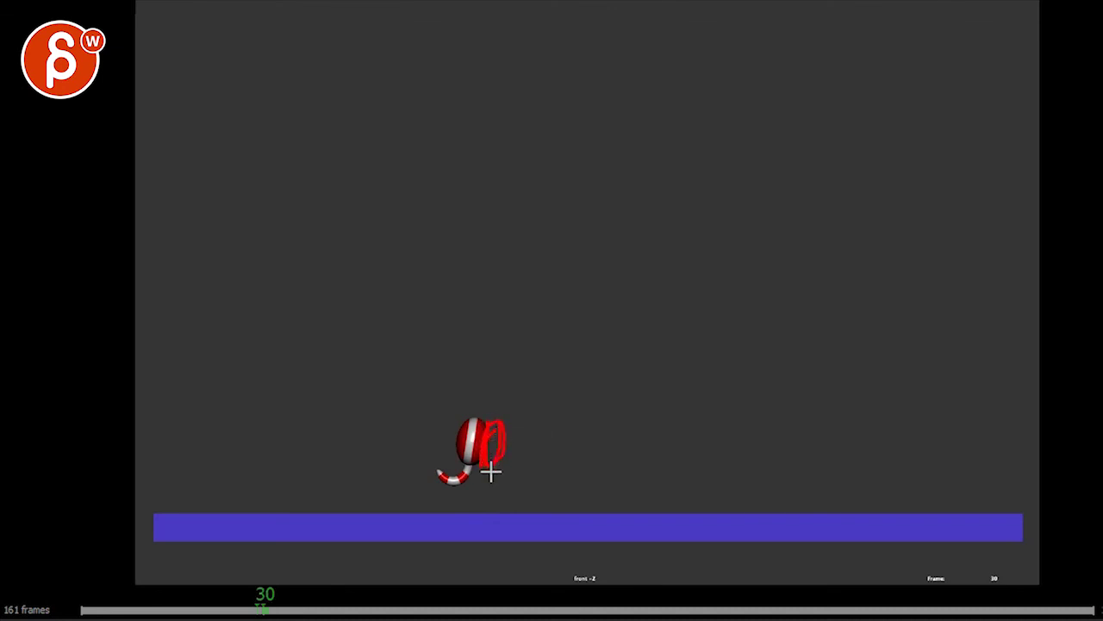
Step: Step through the frames around the second contact and draw the ball's falling arc down to its pose on frame 30
key(Right)
key(Right)
key(Right)
key(Left)
key(alt+comma)
key(alt+comma)
mouse_move(379, 343)
mouse_down()
mouse_move(448, 395)
mouse_move(472, 482)
mouse_up()
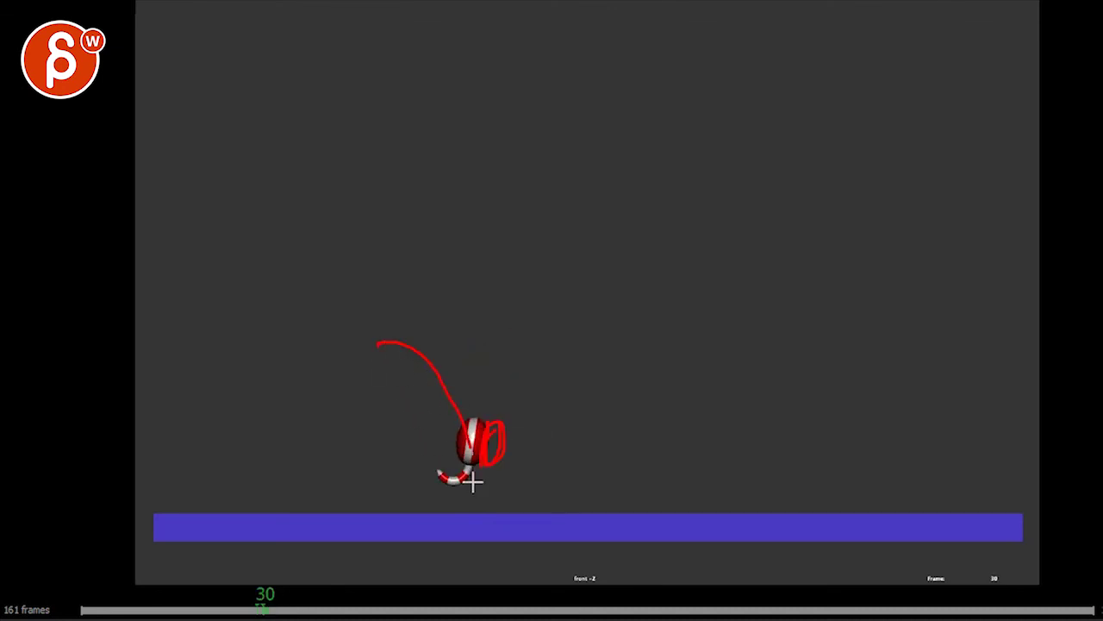
mouse_move(450, 443)
mouse_down()
mouse_move(540, 314)
mouse_move(589, 335)
mouse_move(629, 443)
mouse_move(684, 363)
mouse_move(717, 445)
mouse_move(737, 386)
mouse_move(799, 443)
mouse_up()
Step: Play on to the third floor contact and compare the ball's poses and tail between frames 41 and 45
key(alt+v)
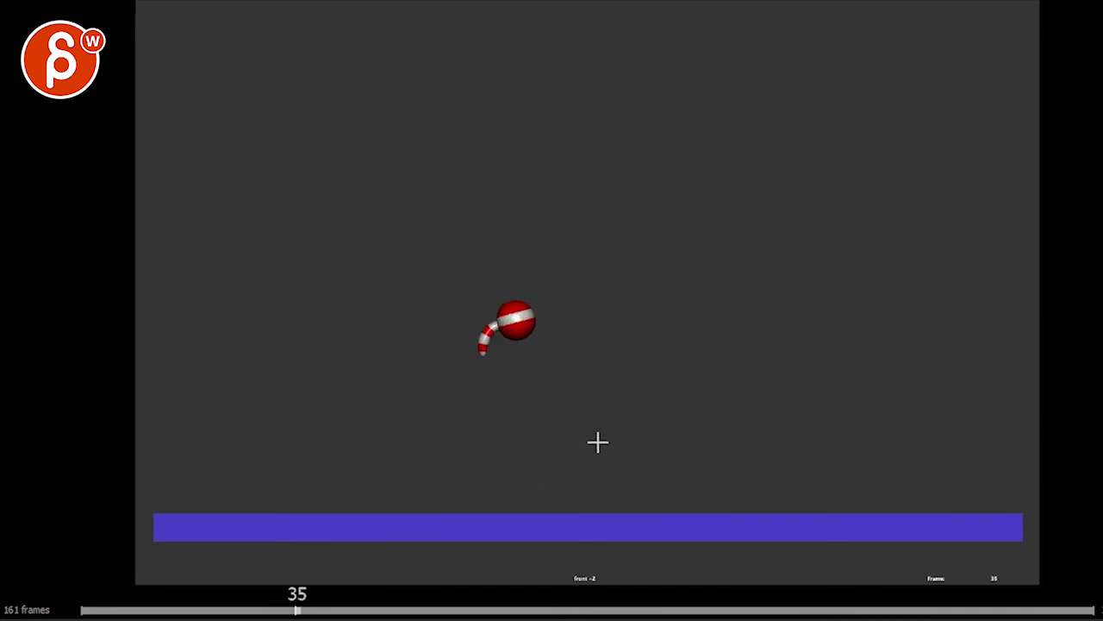
key(Right)
key(Right)
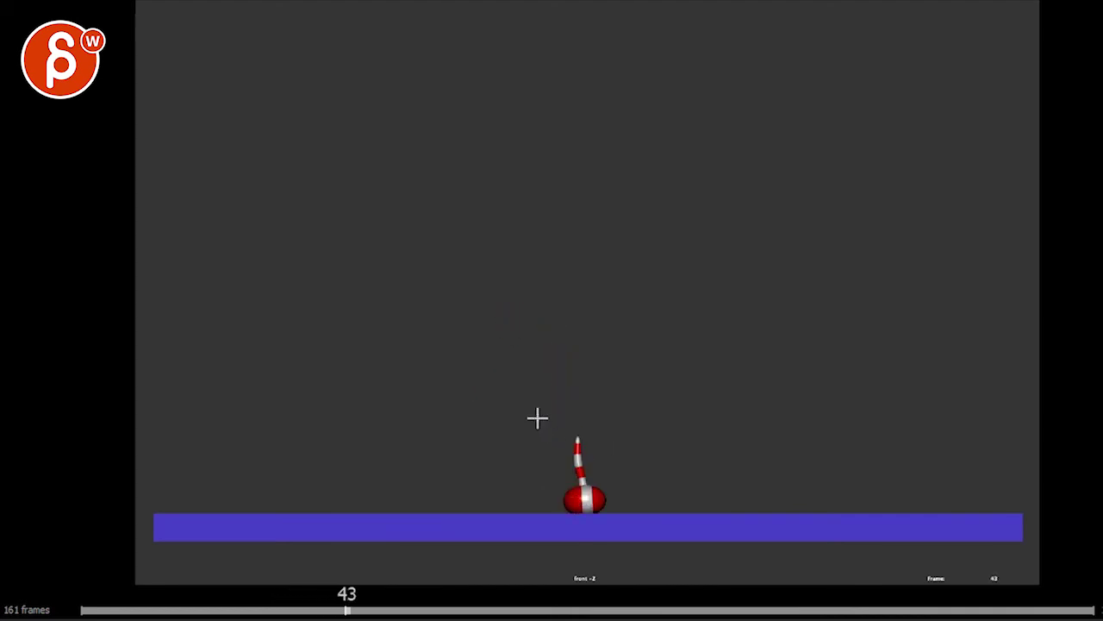
key(Left)
key(Left)
key(Right)
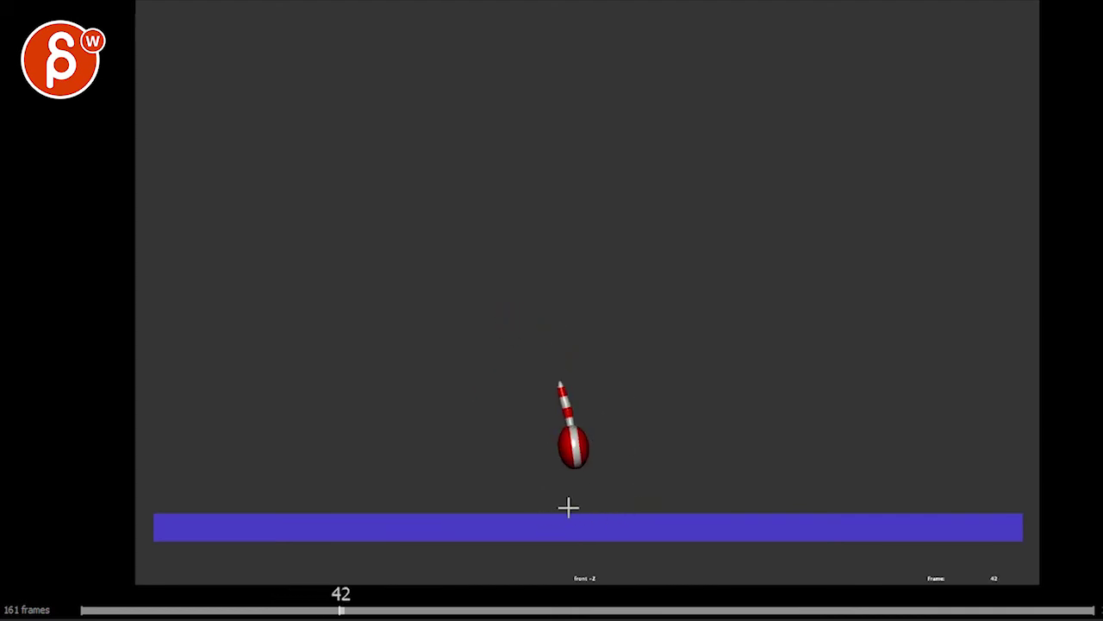
key(alt+comma)
key(alt+comma)
key(alt+period)
key(alt+period)
key(alt+comma)
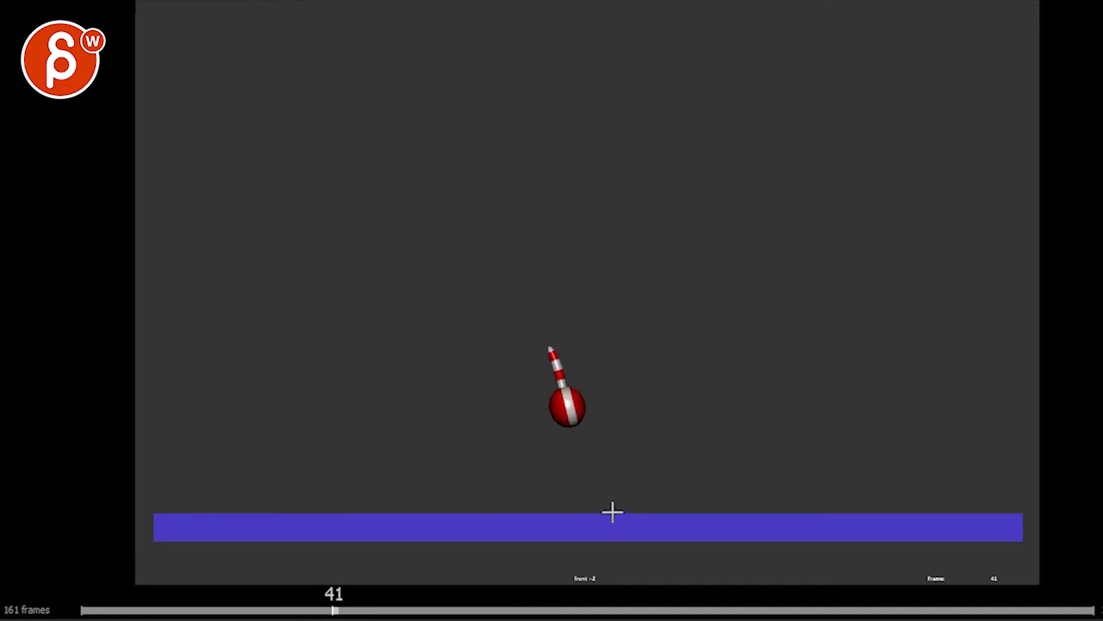
key(alt+period)
key(alt+period)
key(alt+period)
key(alt+period)
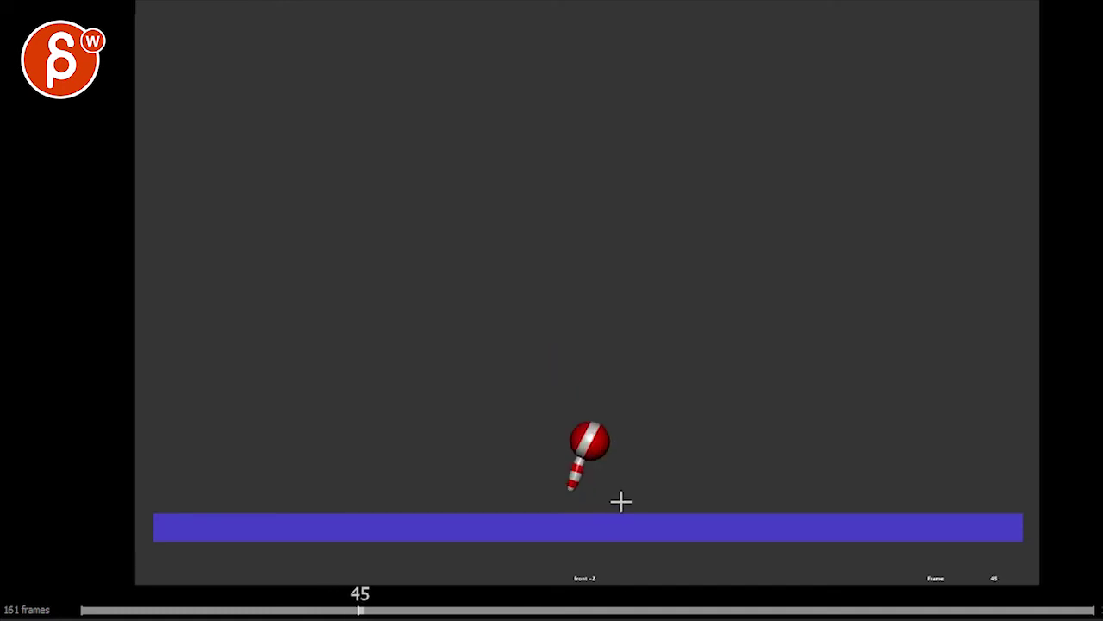
Step: Step through the next bounce to frame 53 and compare the floor contact with its neighbouring frames
key(alt+period)
key(alt+period)
key(alt+period)
key(alt+period)
key(alt+period)
key(alt+period)
key(alt+period)
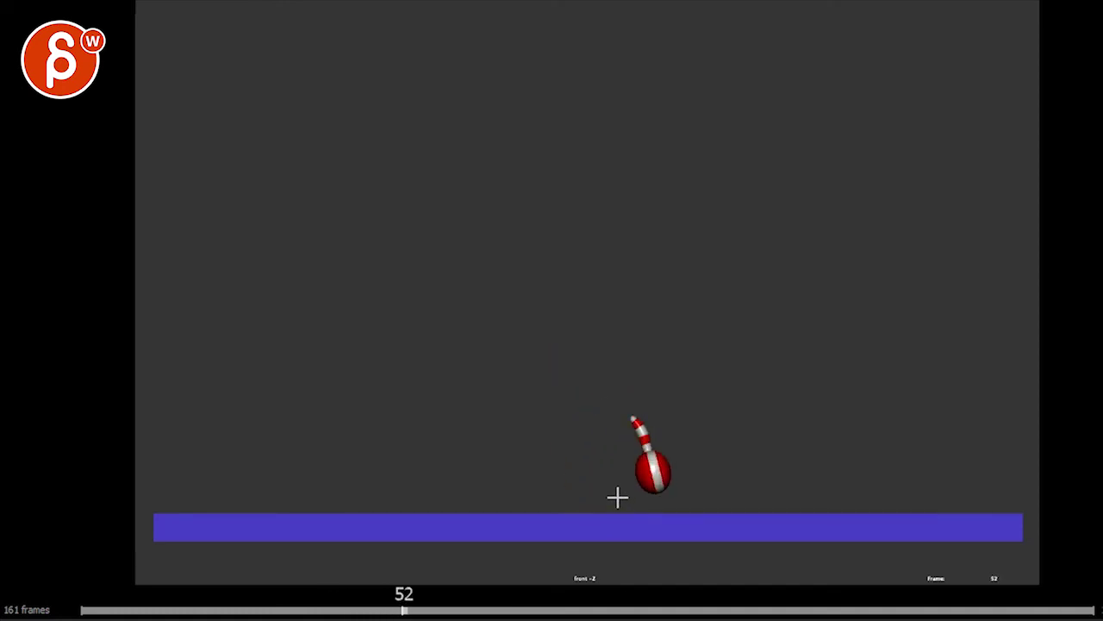
key(alt+period)
key(alt+comma)
key(alt+comma)
key(alt+period)
key(alt+period)
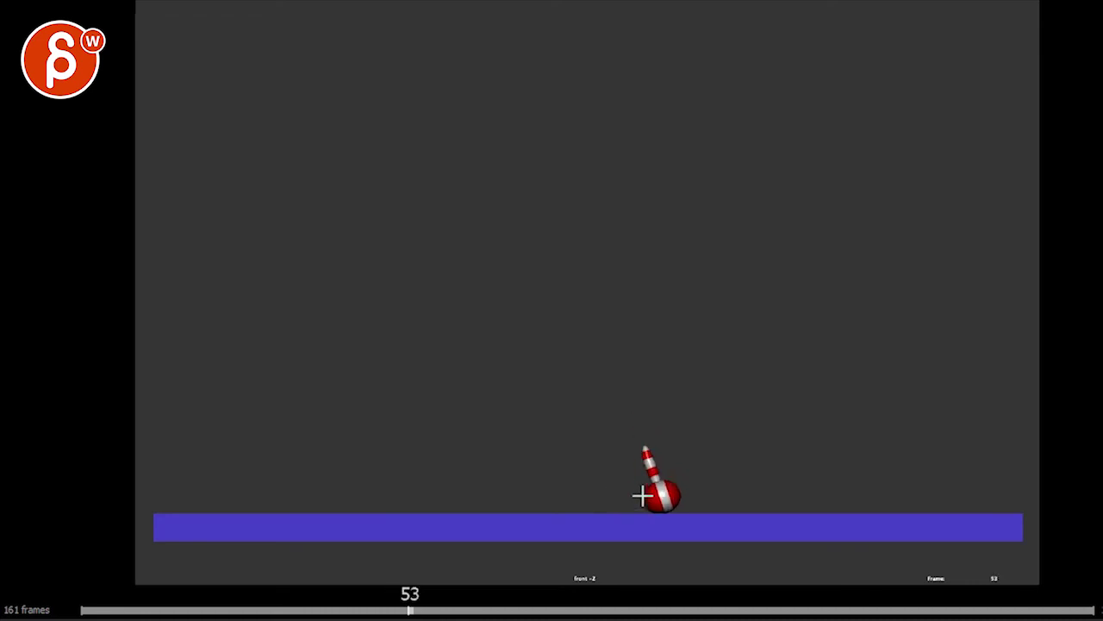
Step: Compare frames 52 to 54 around the contact and sketch the tail's curve behind the ball on frame 54
key(alt+comma)
key(alt+period)
key(alt+period)
key(alt+comma)
key(alt+period)
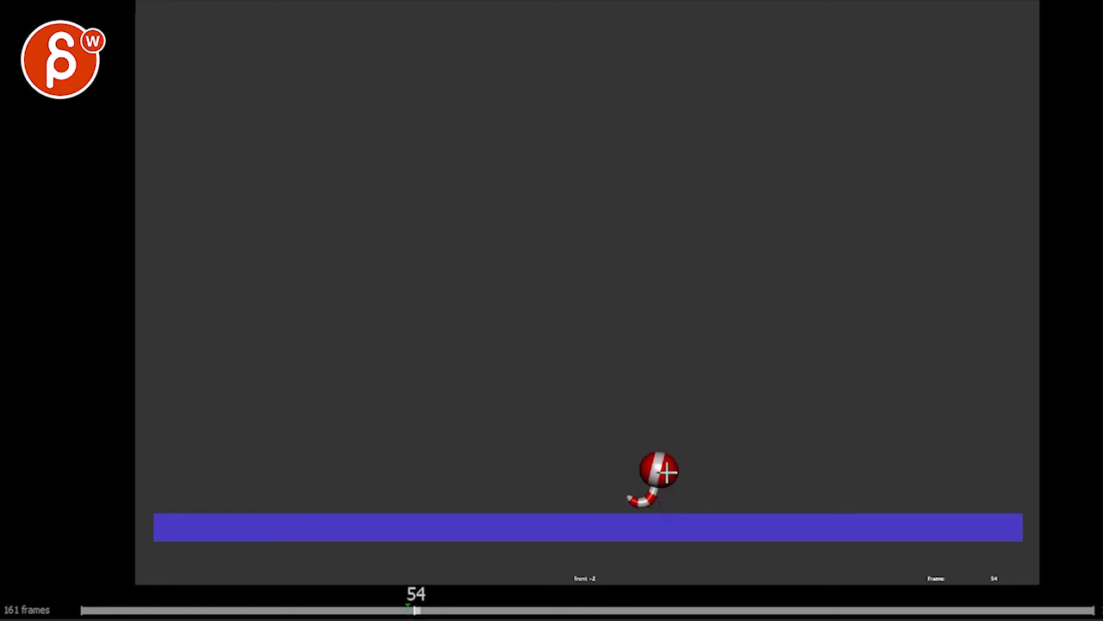
key(alt+comma)
key(alt+comma)
key(alt+comma)
key(alt+comma)
key(alt+comma)
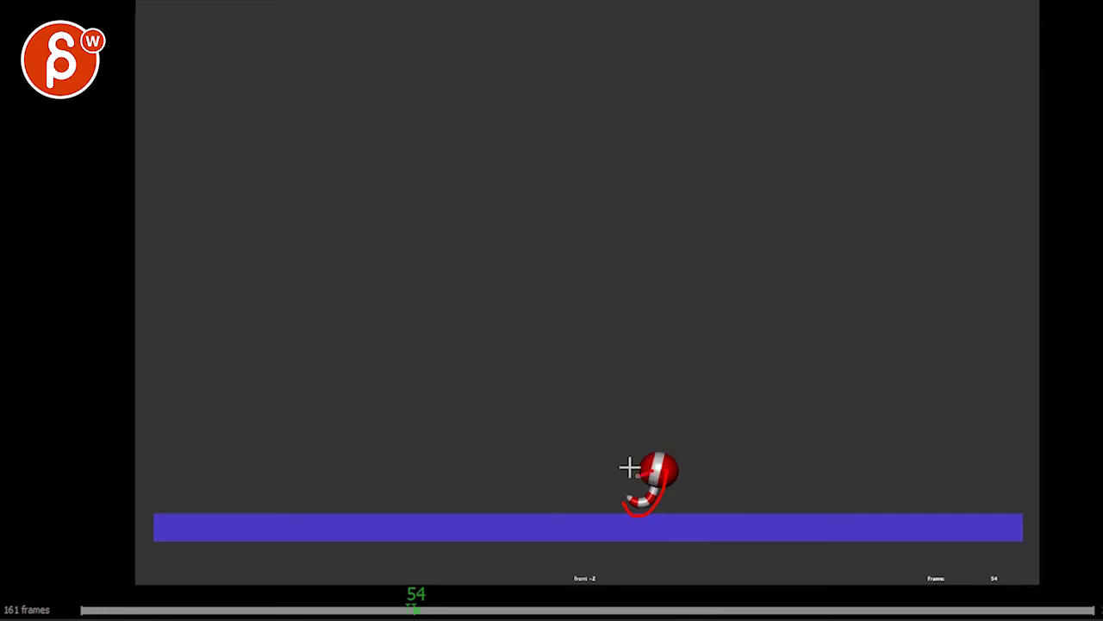
Step: Recheck the fall from frame 52 and redraw the tail on frame 54 as a short curve higher up the ball
key(alt+comma)
key(alt+comma)
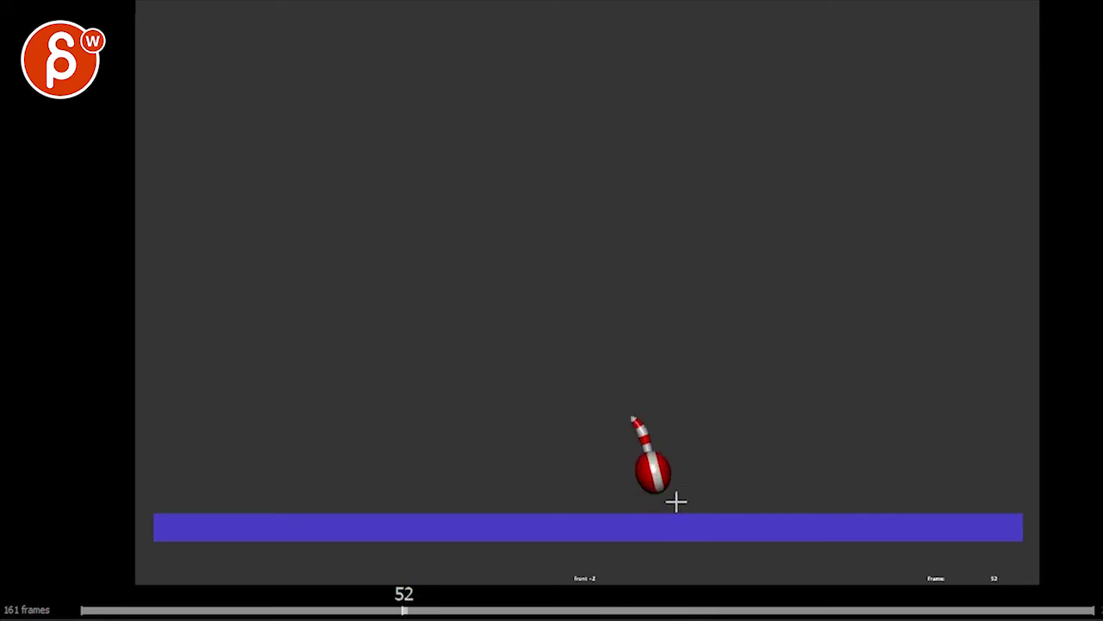
key(alt+period)
key(alt+period)
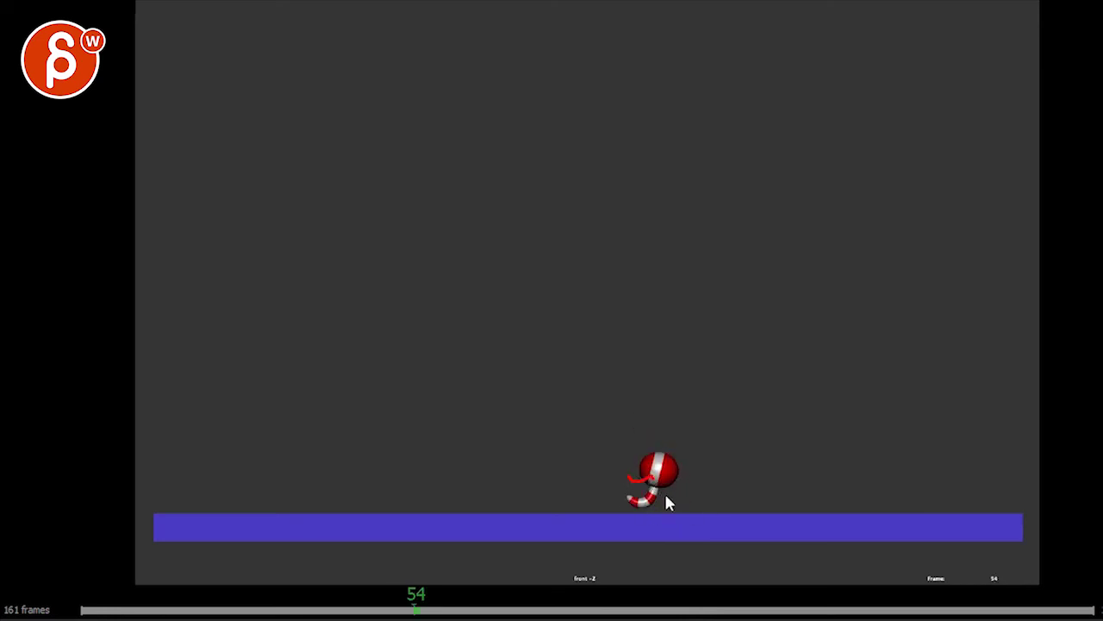
Step: Review the following bounce up to frame 60 and sketch over the tail there, adding a curve trailing behind the ball
key(alt+comma)
key(alt+period)
key(alt+period)
key(alt+period)
key(alt+period)
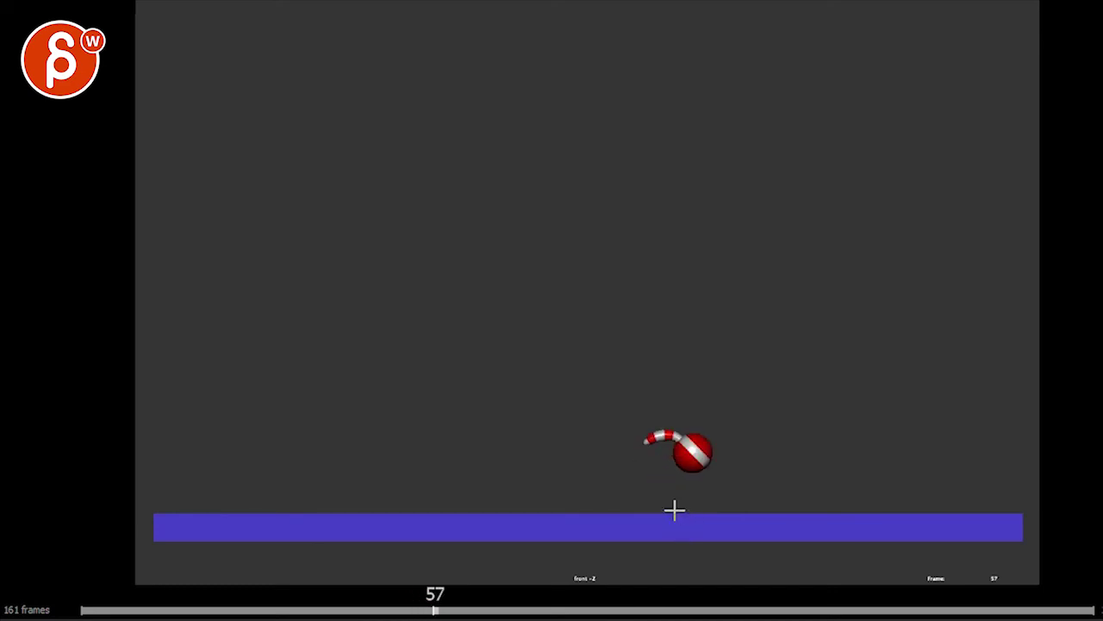
key(alt+comma)
key(alt+comma)
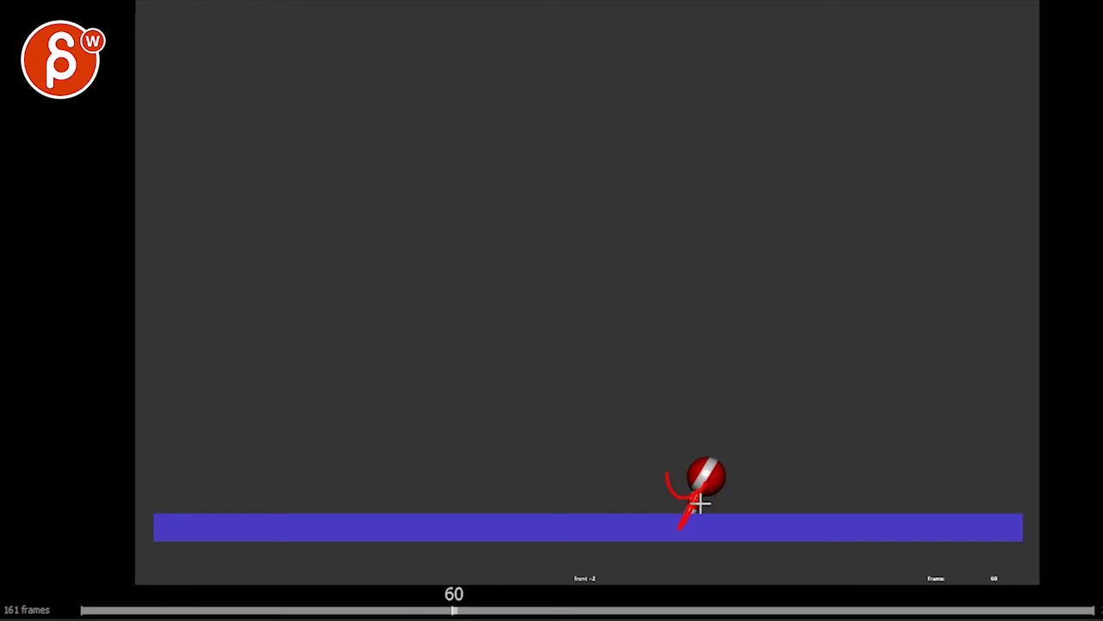
Step: Compare the contact on frame 59 with the frames after it, and redraw the tail on frame 60 as a raised curve
key(Left)
key(Right)
key(Left)
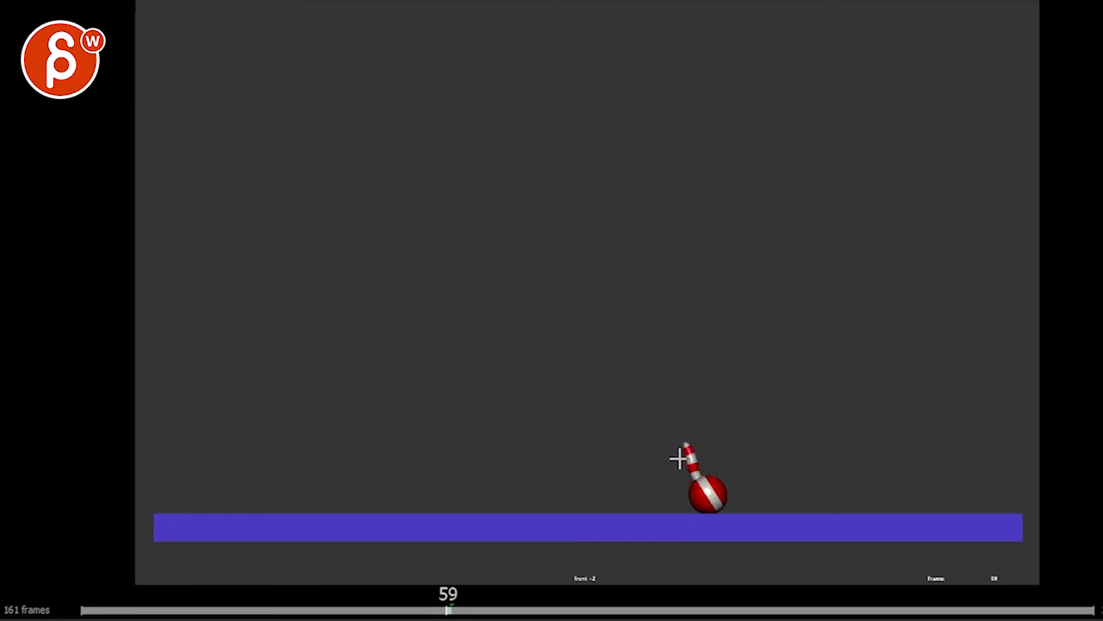
key(Right)
key(Right)
key(Right)
key(Right)
key(Left)
key(Left)
key(Left)
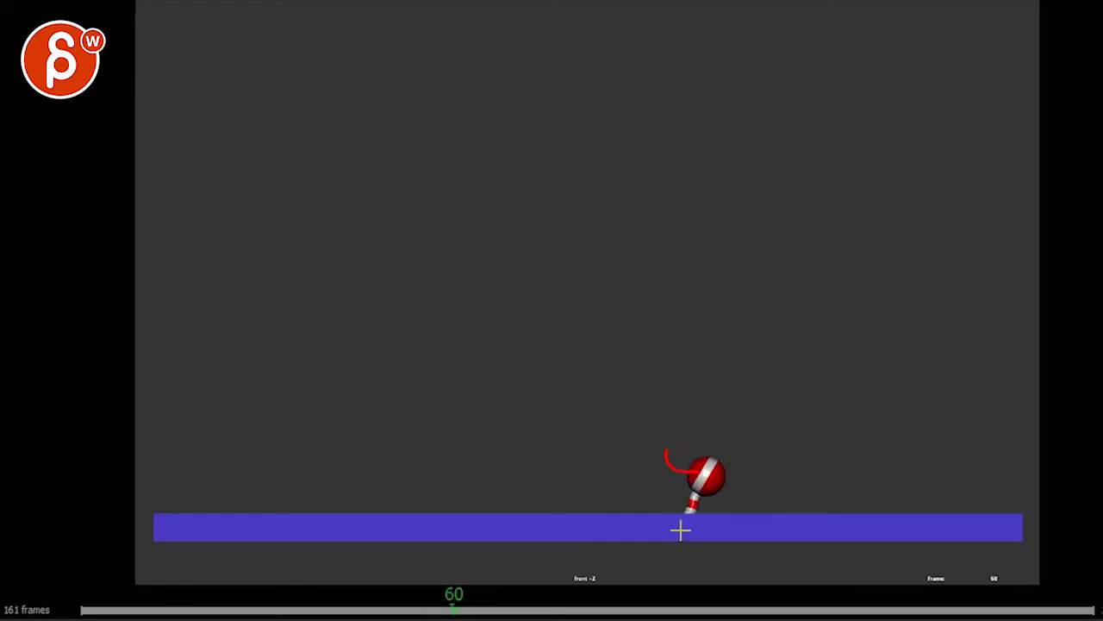
Step: Step back and forth from frame 60 and annotate the tail's follow-through on frames 61, 62 and 63
key(Right)
key(Right)
key(Left)
key(Left)
key(Right)
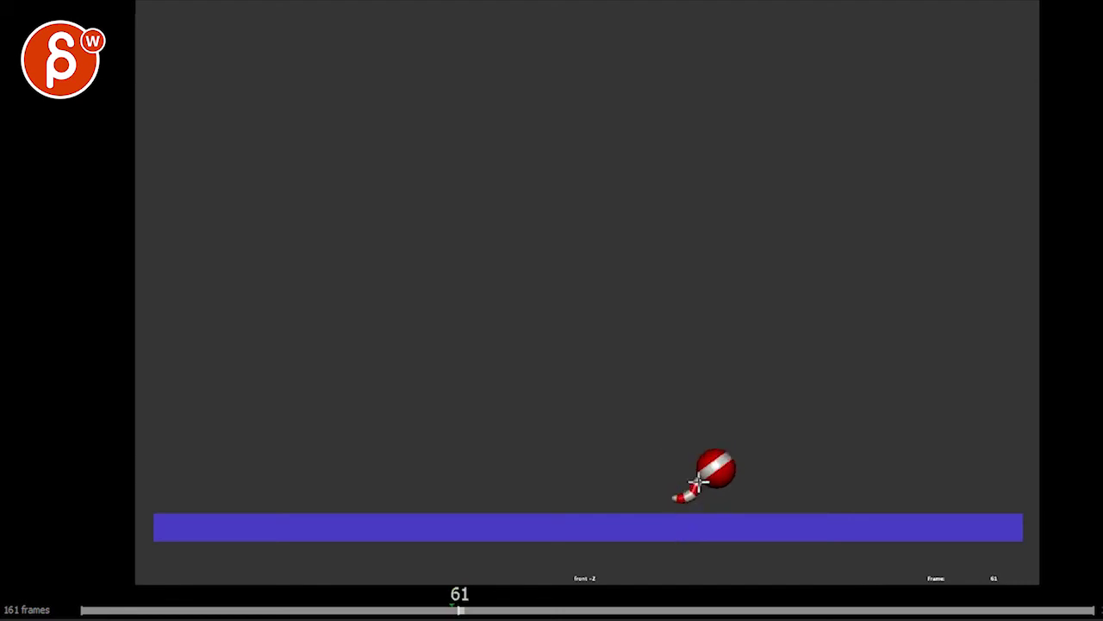
key(Right)
key(Right)
key(Left)
key(Right)
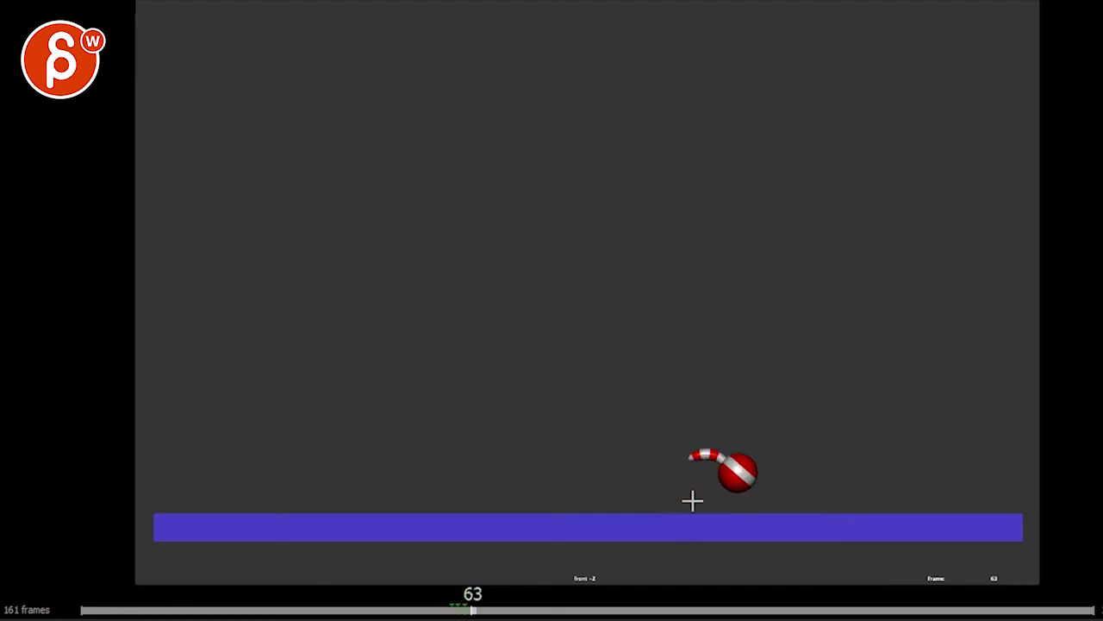
key(Right)
key(Right)
key(Left)
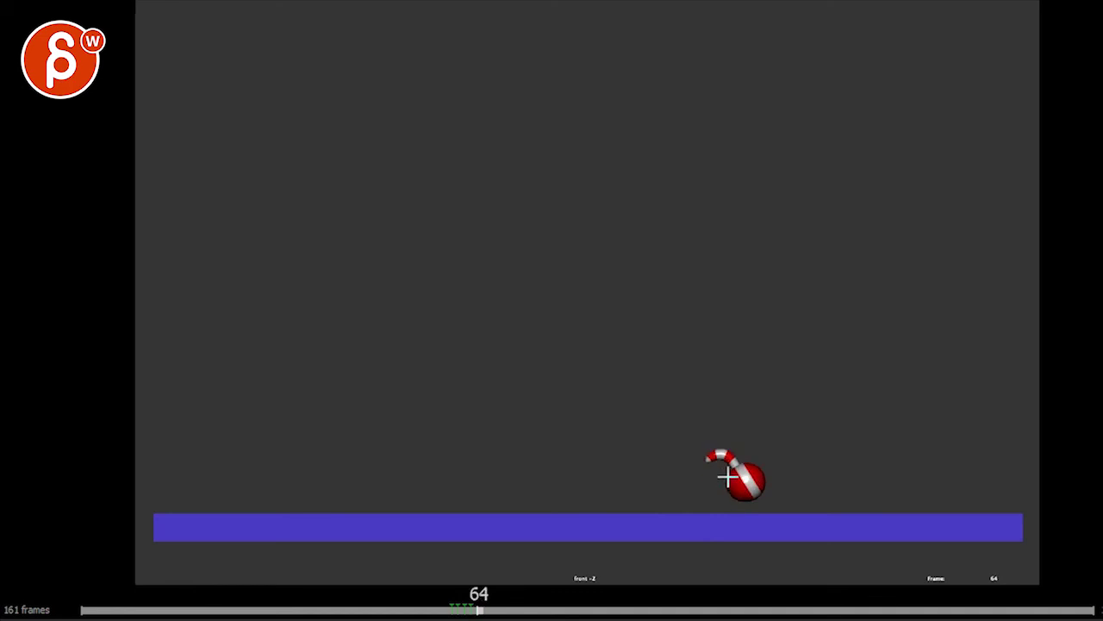
Step: Check the landing around frame 64 and annotate the tail on frames 65, 66 and 67
key(Left)
key(Right)
key(Left)
key(Right)
key(Right)
key(Right)
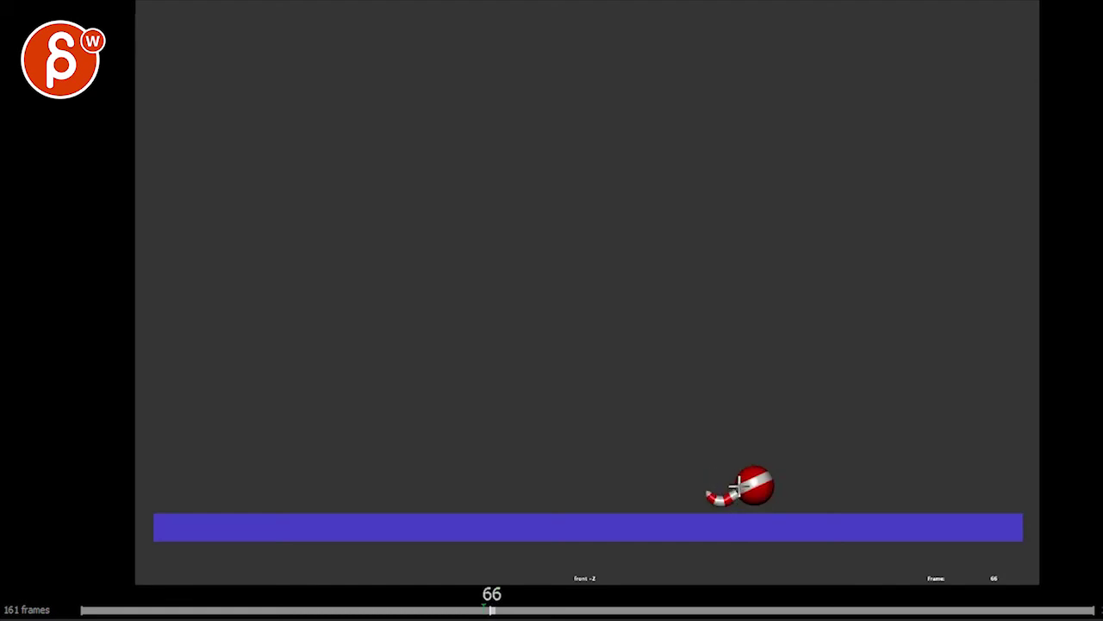
key(Right)
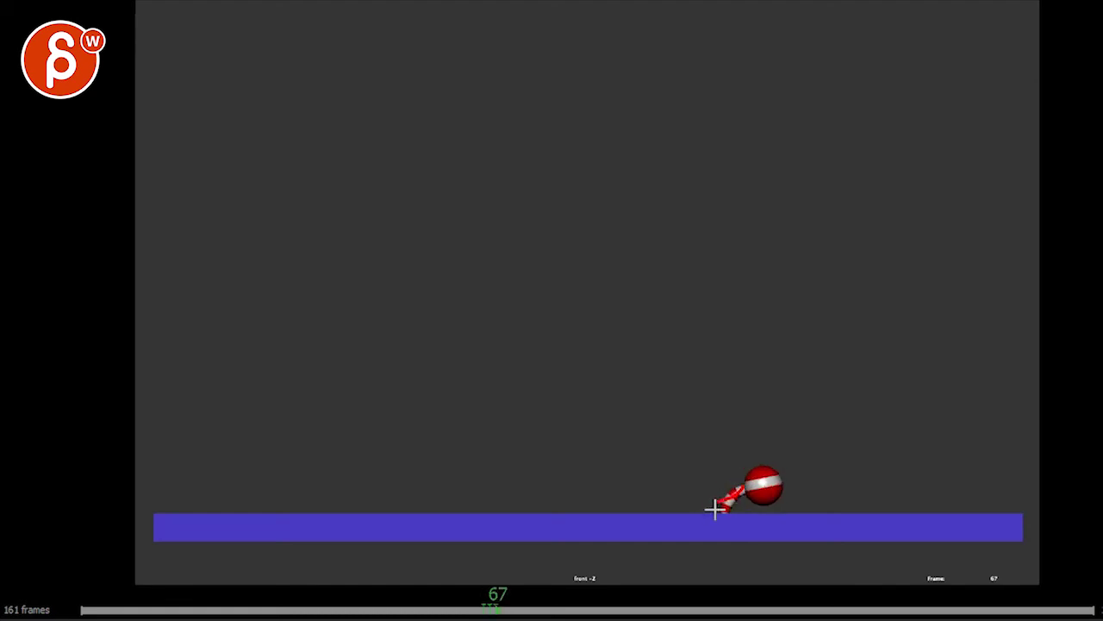
Step: Compare the tail poses between frames 68 and 72 and sketch a raised tail on frame 70
key(Right)
key(Right)
key(Right)
key(Right)
key(Right)
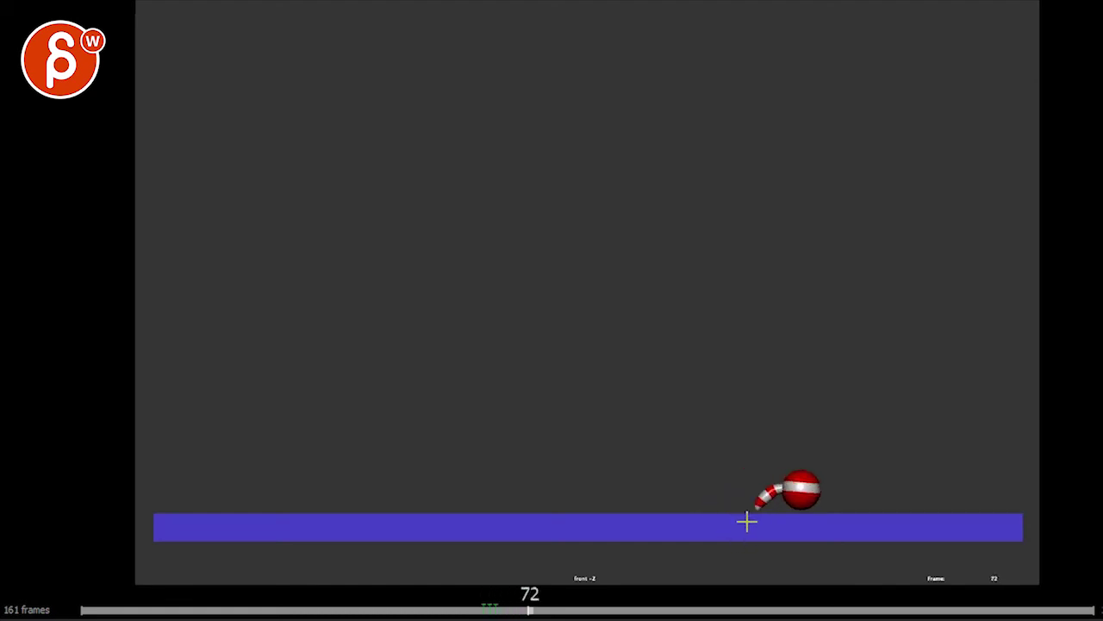
key(Left)
key(Left)
key(Left)
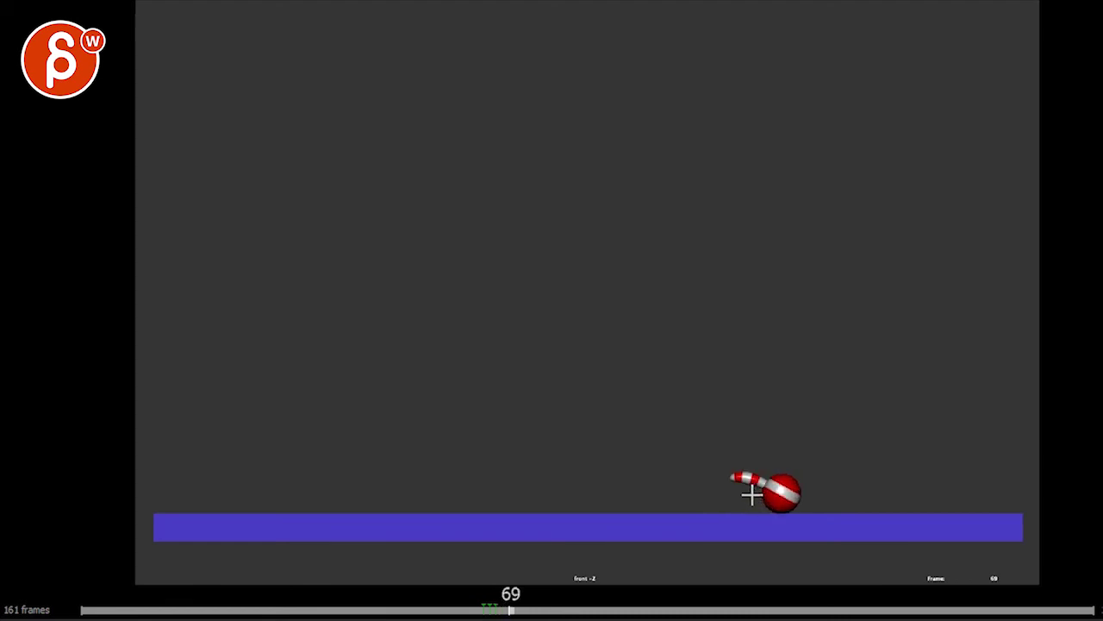
key(Left)
key(Right)
key(Right)
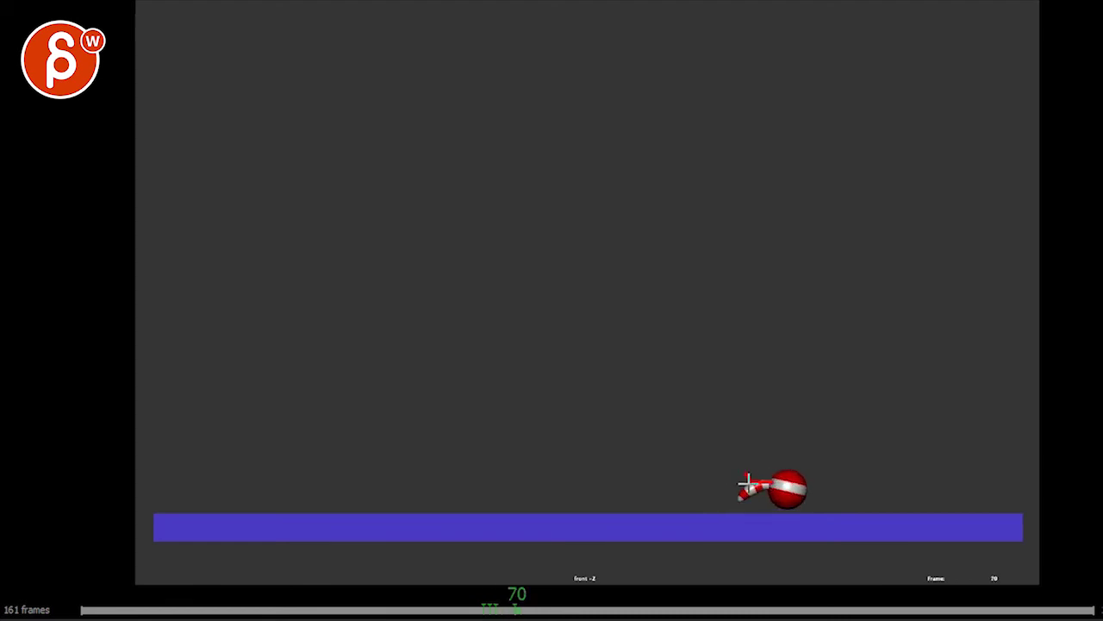
Step: Step through the ball's final roll from frame 70 to frame 146 to examine how the ball and tail settle
key(Right)
key(Left)
key(Right)
key(Right)
key(Right)
key(Right)
key(Right)
key(Right)
key(Right)
key(Right)
key(Right)
key(Right)
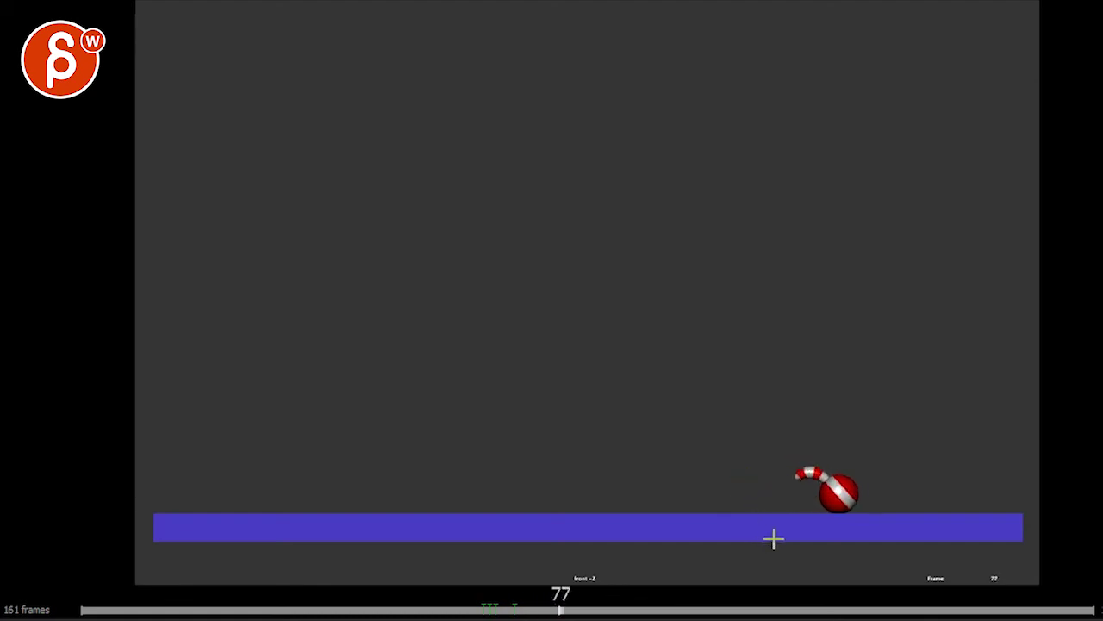
key(Right)
key(Right)
key(Right)
key(Right)
key(Right)
key(Right)
key(Right)
key(Right)
key(Right)
key(Right)
key(Right)
key(Right)
key(Right)
key(Right)
key(Right)
key(Right)
key(Right)
key(Right)
key(Right)
key(Right)
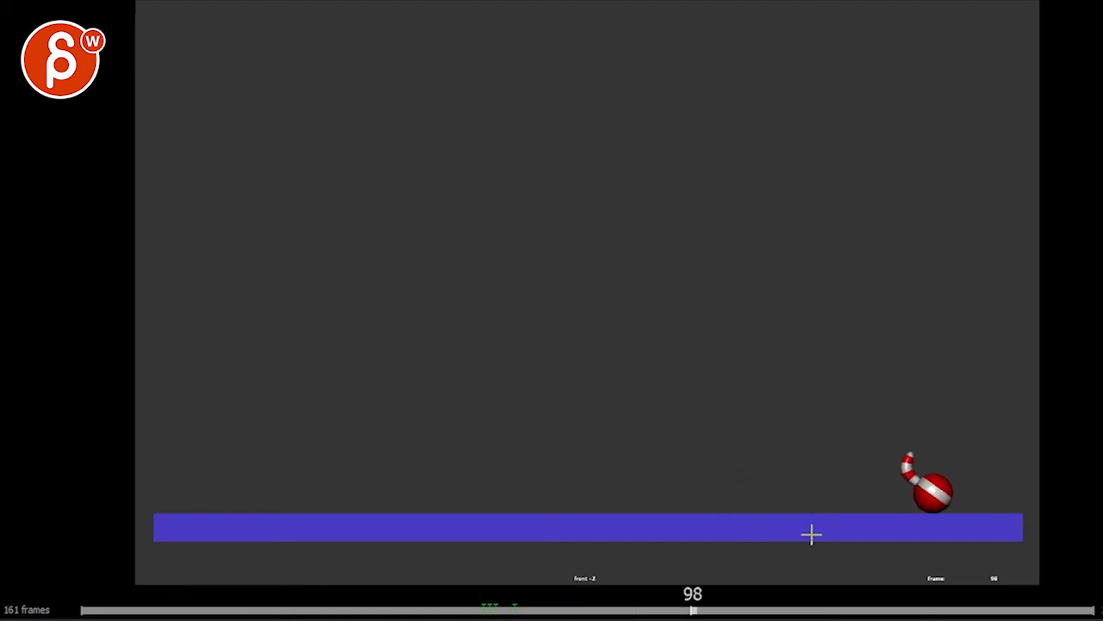
key(Right)
key(Right)
key(Right)
key(Right)
key(Right)
key(Right)
key(Right)
key(Right)
key(Right)
key(Right)
key(Right)
key(Right)
key(Right)
key(Right)
key(Right)
key(Right)
key(Right)
key(Right)
key(Right)
key(Right)
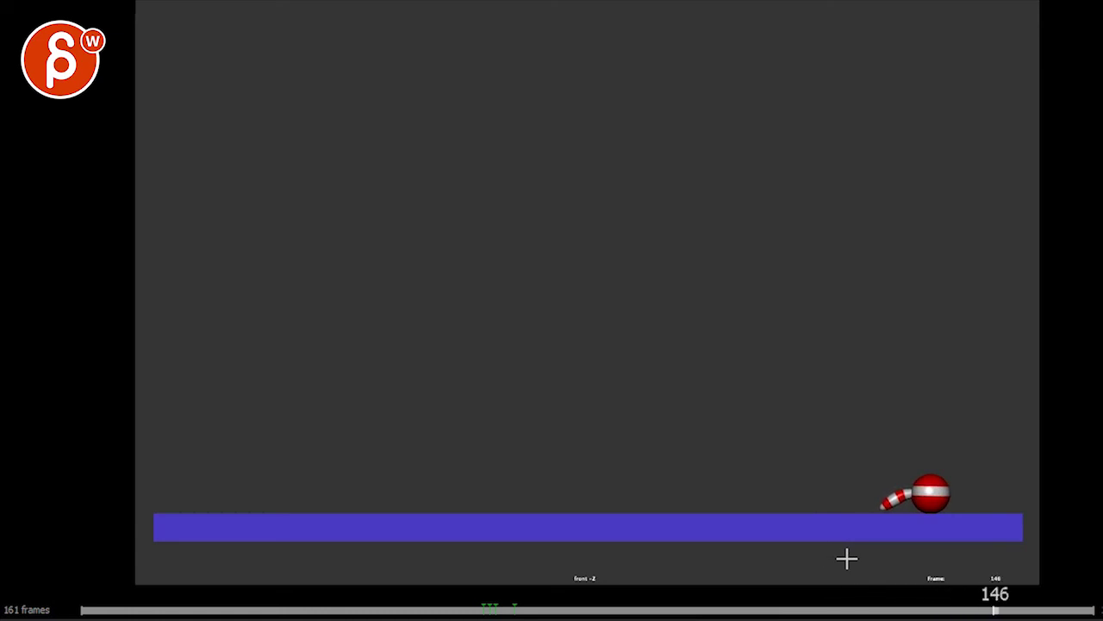
Step: Advance from frame 146 through the end of the clip and its loop back to frame 33 to review the ball and tail motion
key(Right)
key(Right)
key(Right)
key(Right)
key(Right)
key(Right)
key(Right)
key(Right)
key(Right)
key(Right)
key(Right)
key(Right)
key(Right)
key(Right)
key(Right)
key(Right)
key(Right)
key(Right)
key(Right)
key(Right)
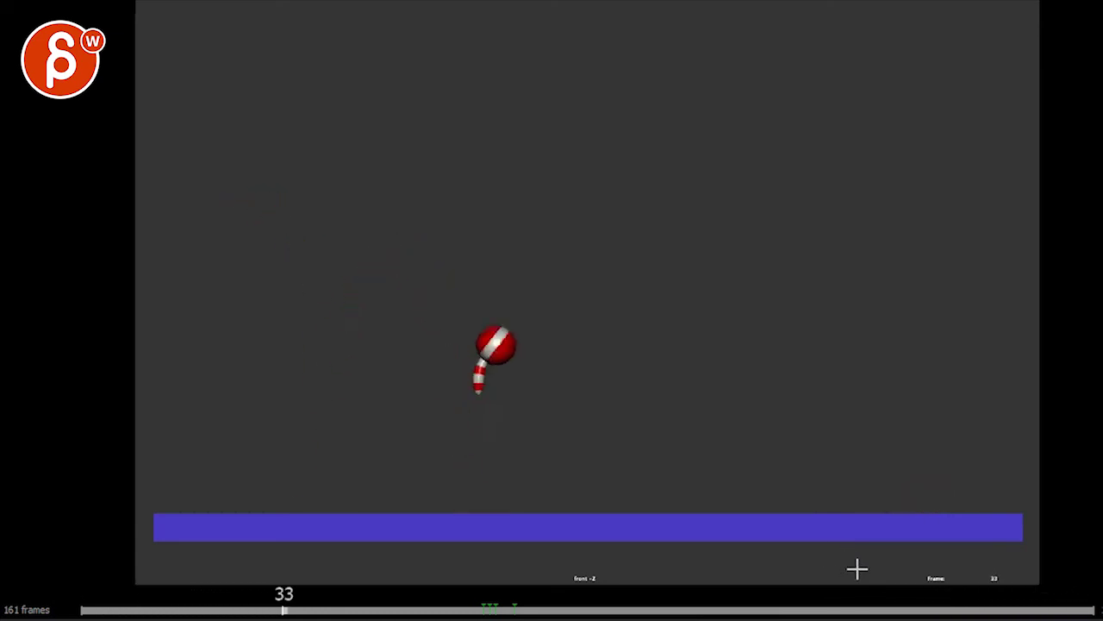